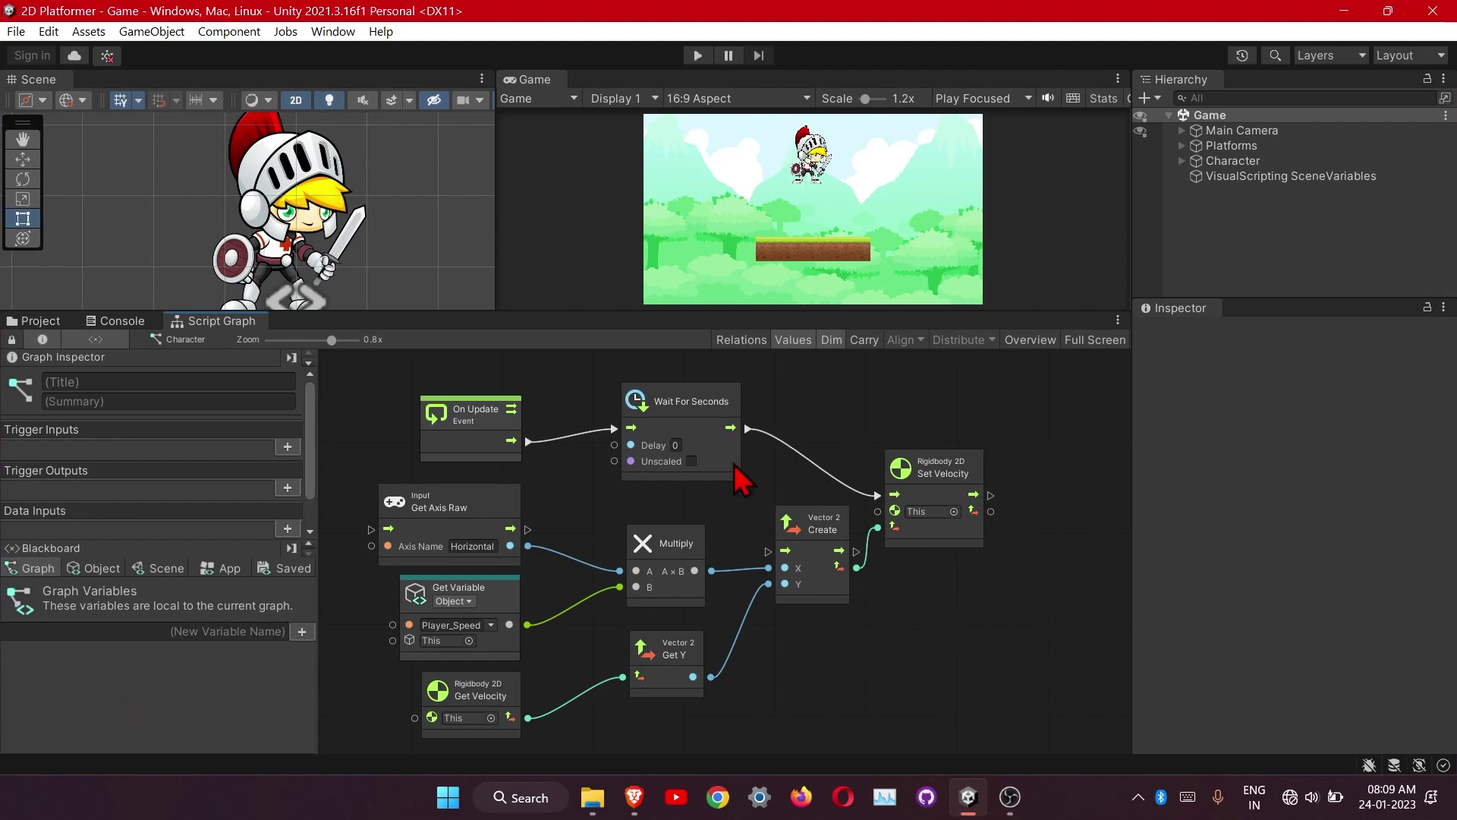
Set the Wait For Seconds delay in the Player_movement graph to 2.
scroll(668, 460, "up", 2)
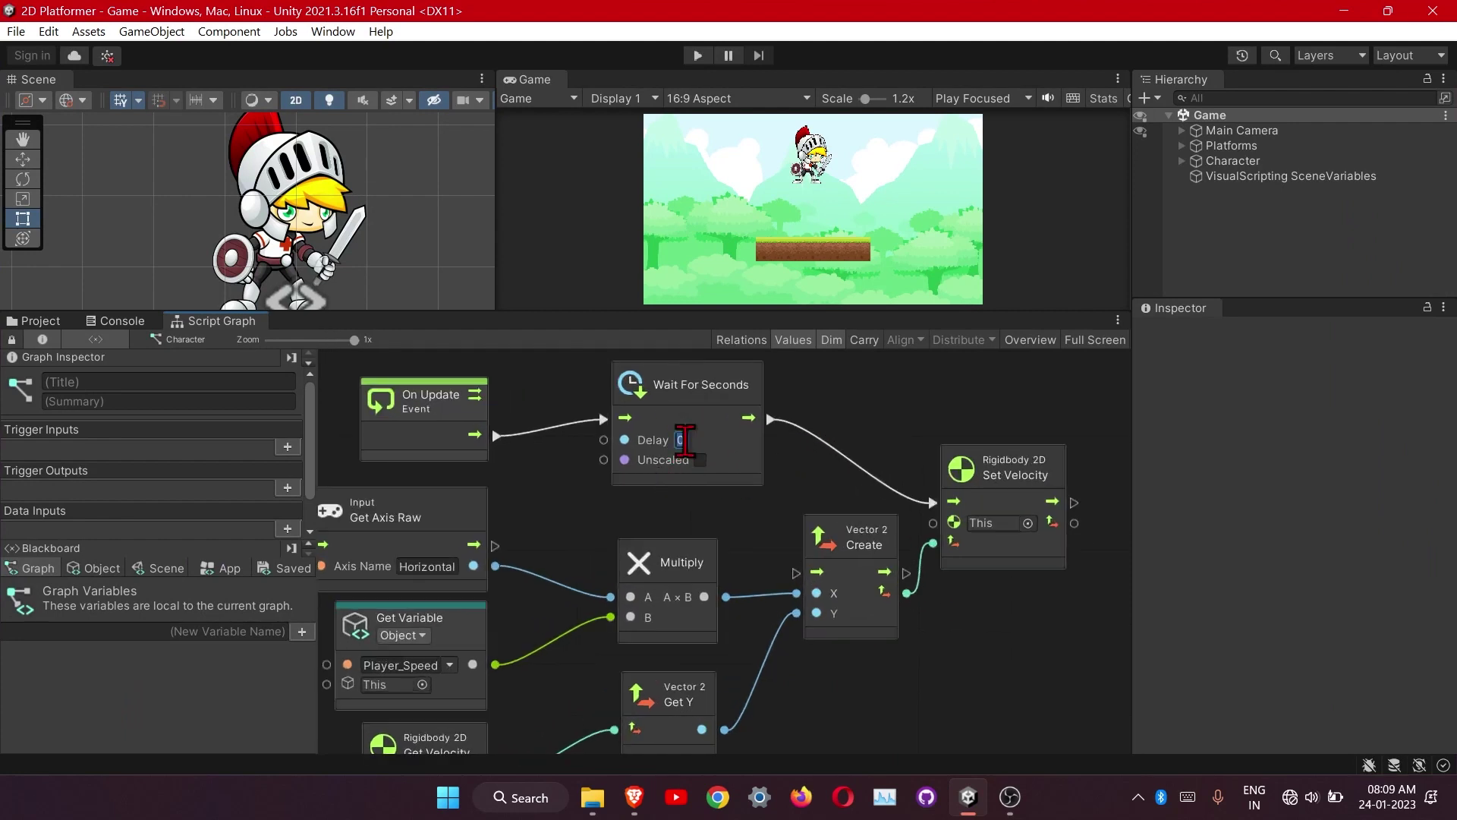
left_click(683, 439)
scroll(804, 501, "down", 2)
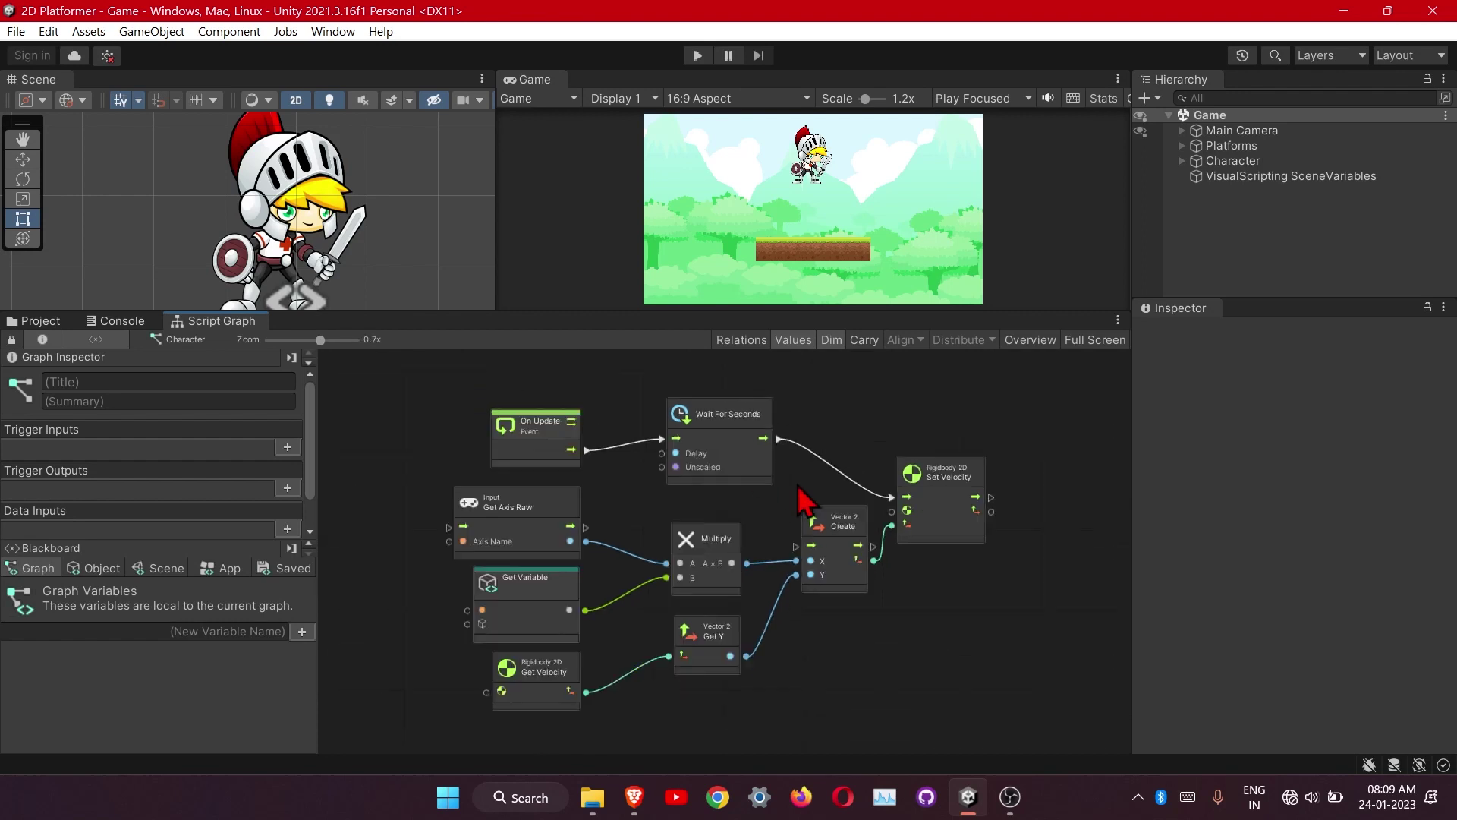
scroll(717, 647, "up", 2)
scroll(710, 646, "down", 2)
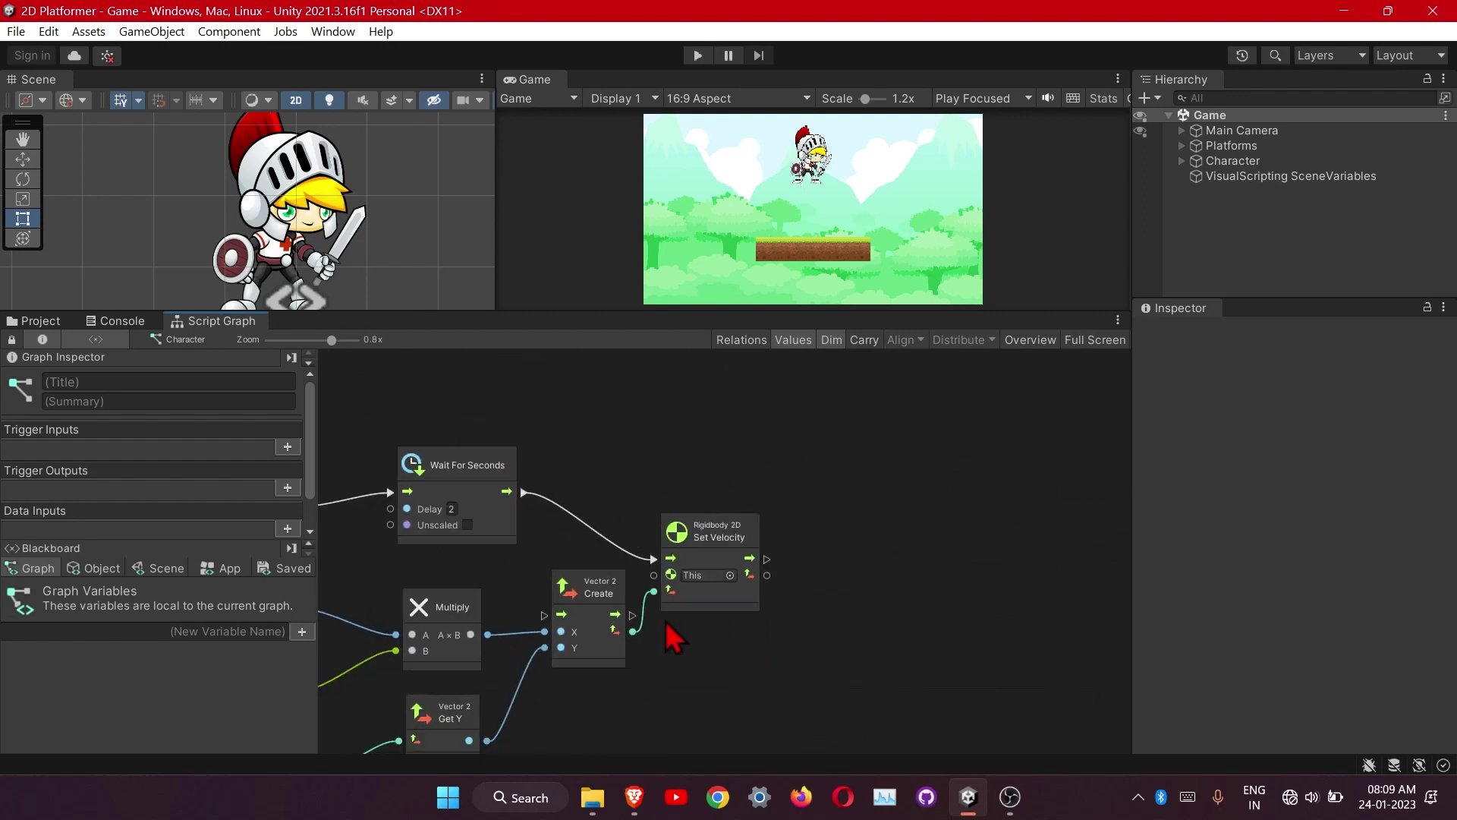
Expand Character in the Hierarchy to reveal Idle (1), and select Character.
left_click(1182, 161)
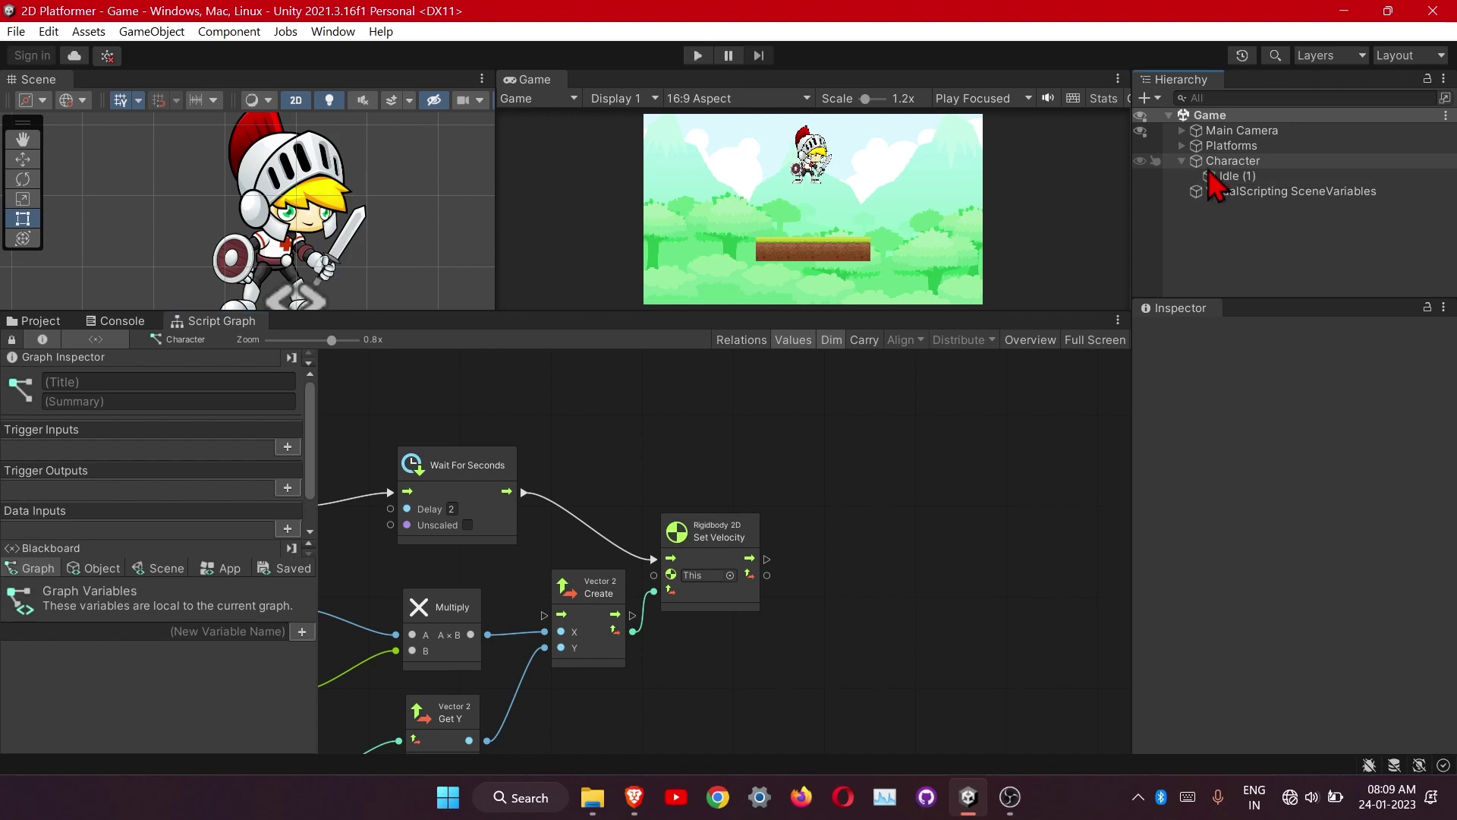
left_click(1222, 163)
scroll(936, 594, "down", 2)
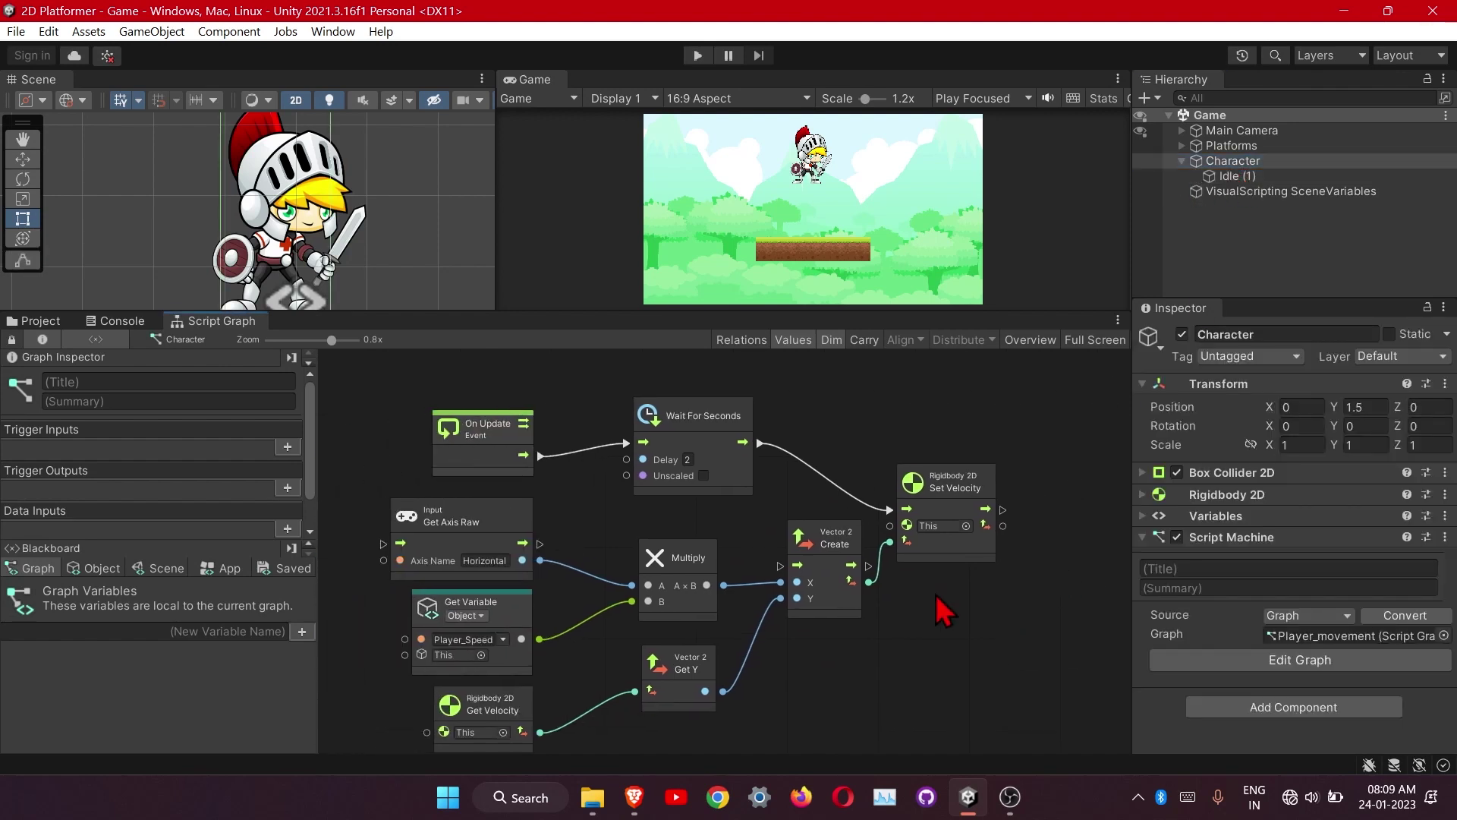
scroll(936, 595, "down", 2)
middle_click_drag(898, 630, 712, 607)
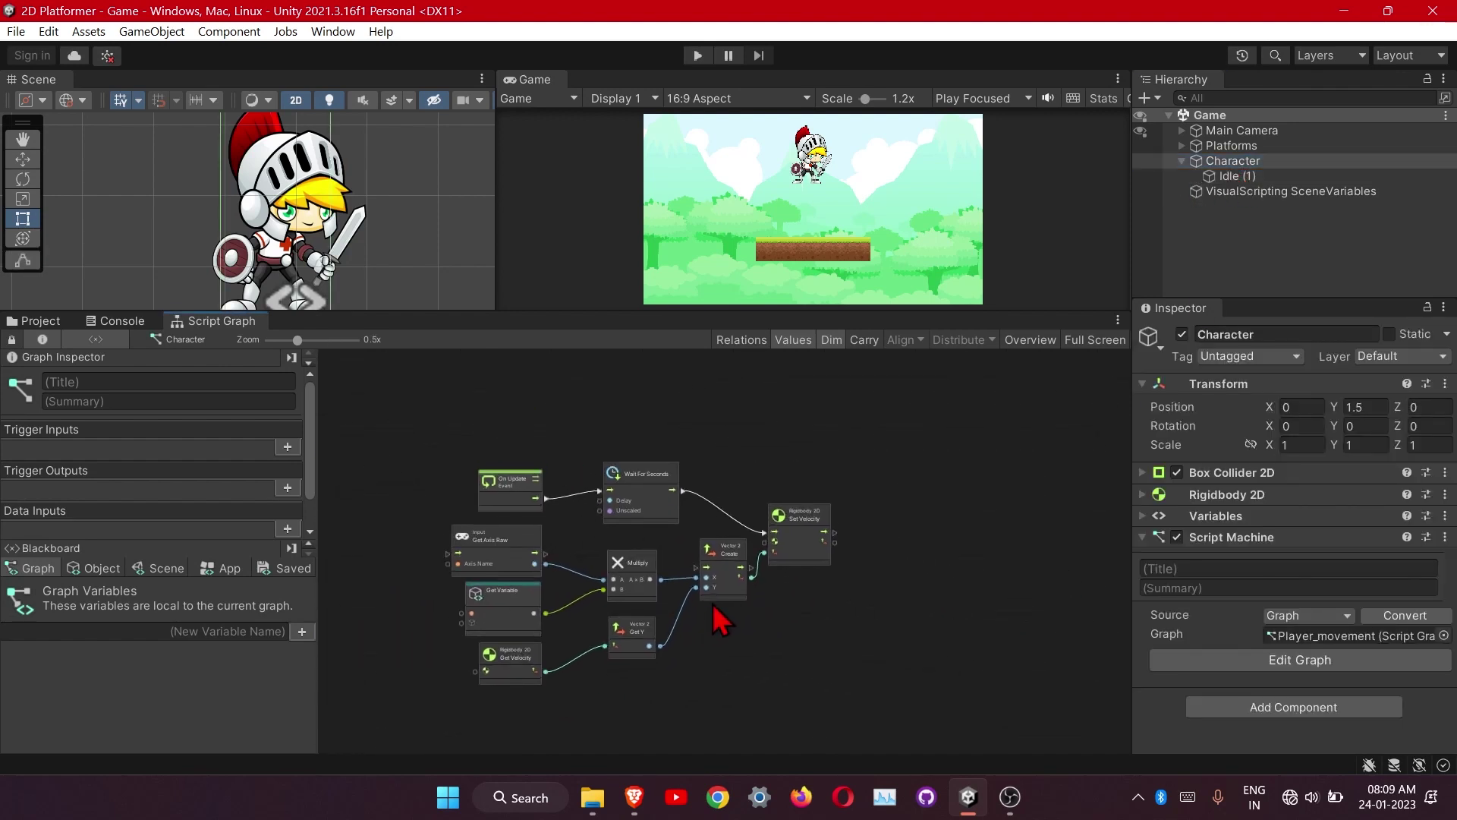
scroll(718, 615, "up", 4)
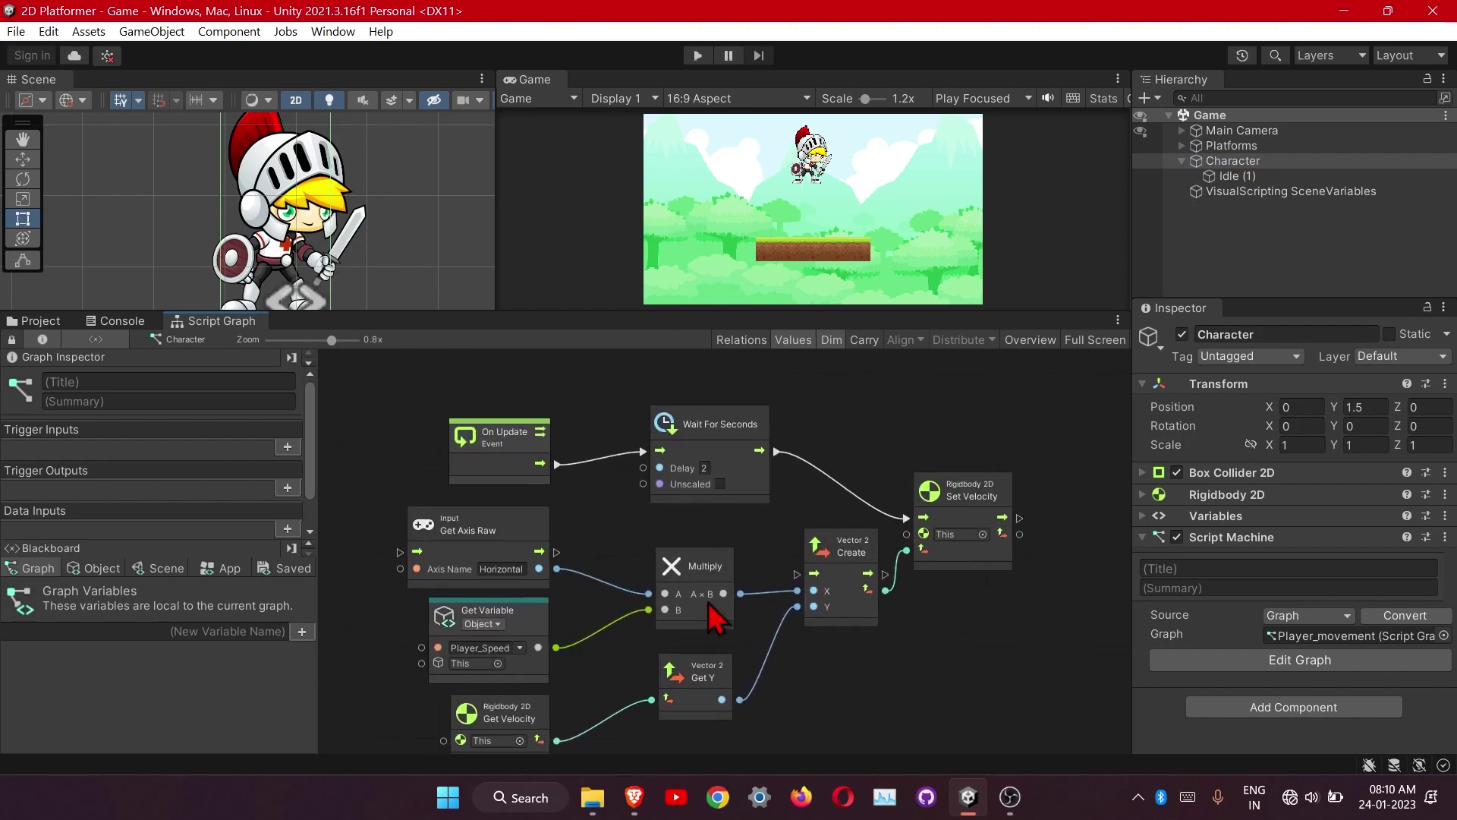
Open the Animation window from Window > Animation and dock it in the layout.
left_click(334, 32)
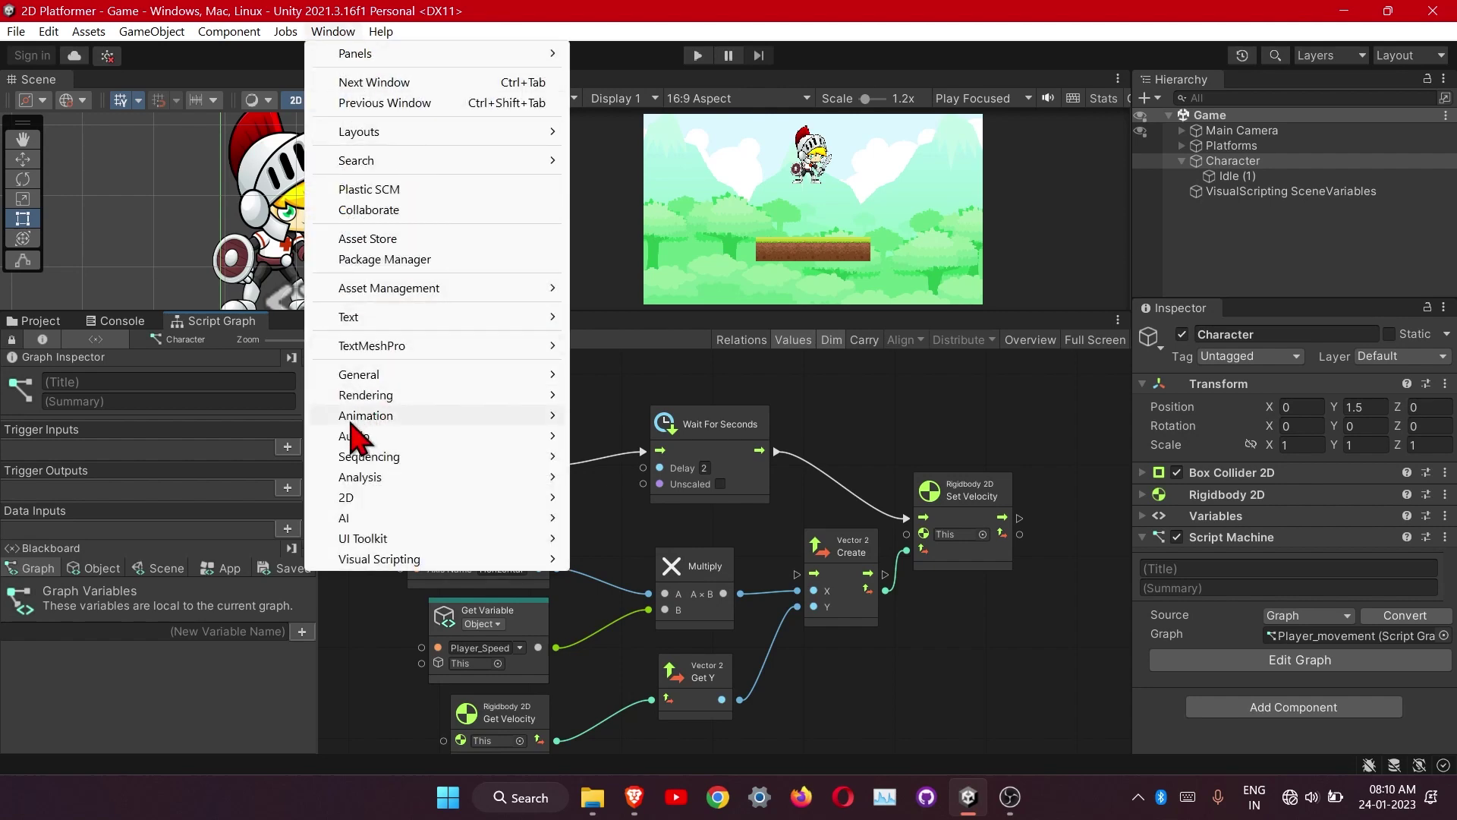
mouse_move(409, 419)
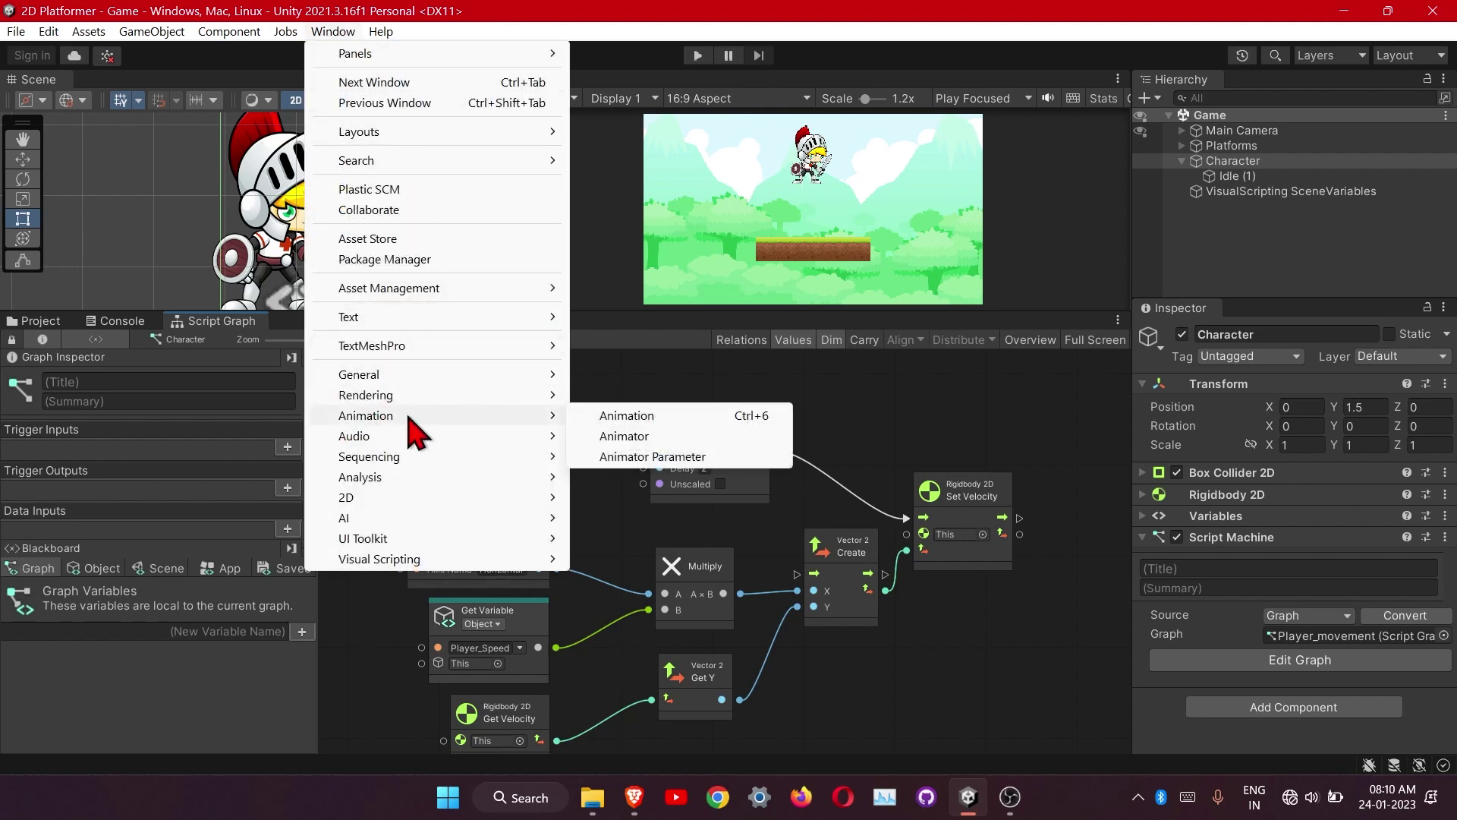
left_click(687, 419)
left_click_drag(734, 254, 135, 99)
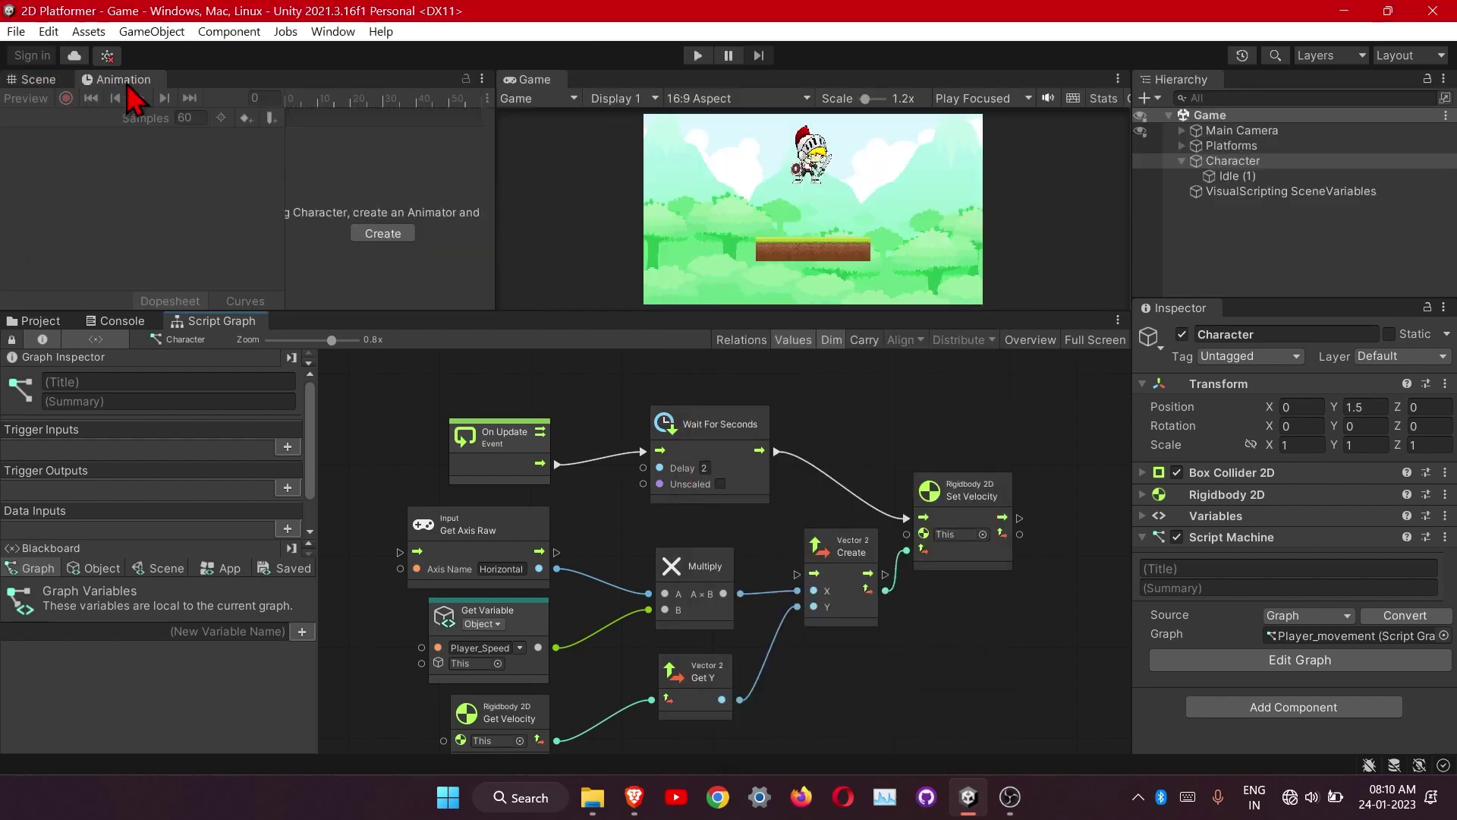
Open the Animator window and dock it beside the Script Graph.
left_click(333, 34)
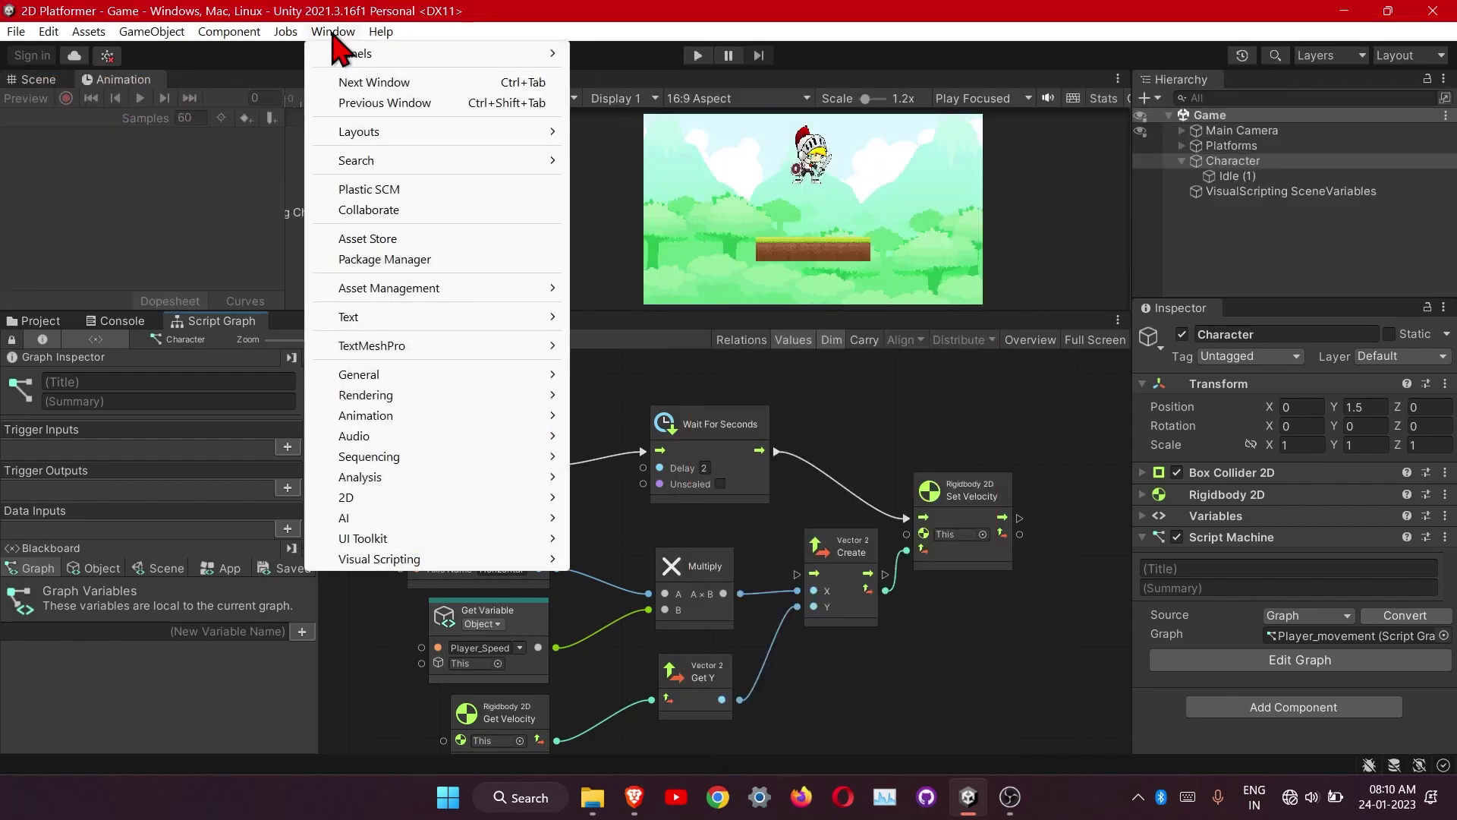
mouse_move(394, 415)
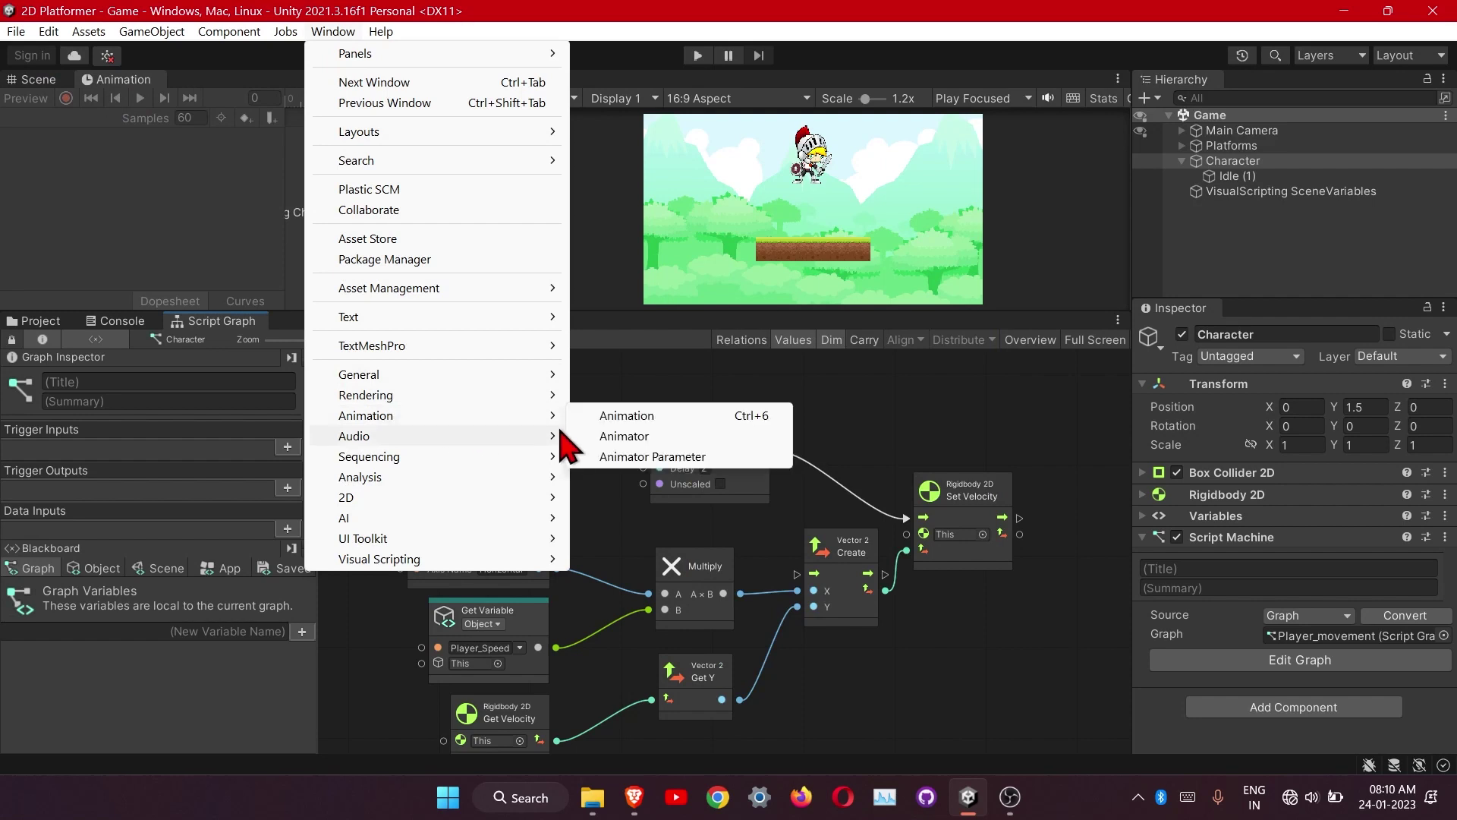
left_click(625, 437)
left_click_drag(215, 79, 328, 320)
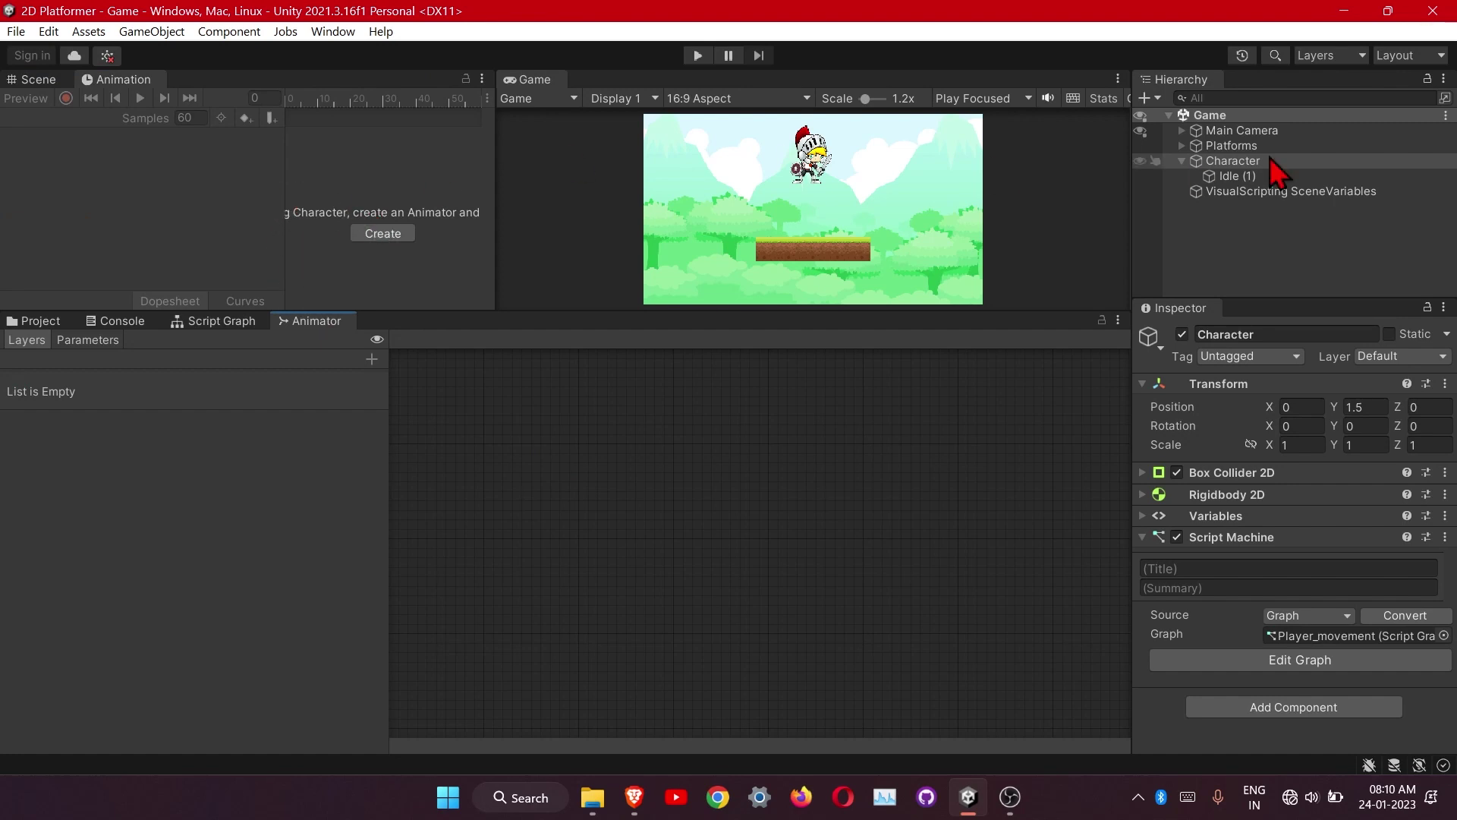
Create a clip named Idle for Idle (1), saved in a new Assets/Animations folder.
left_click(1241, 177)
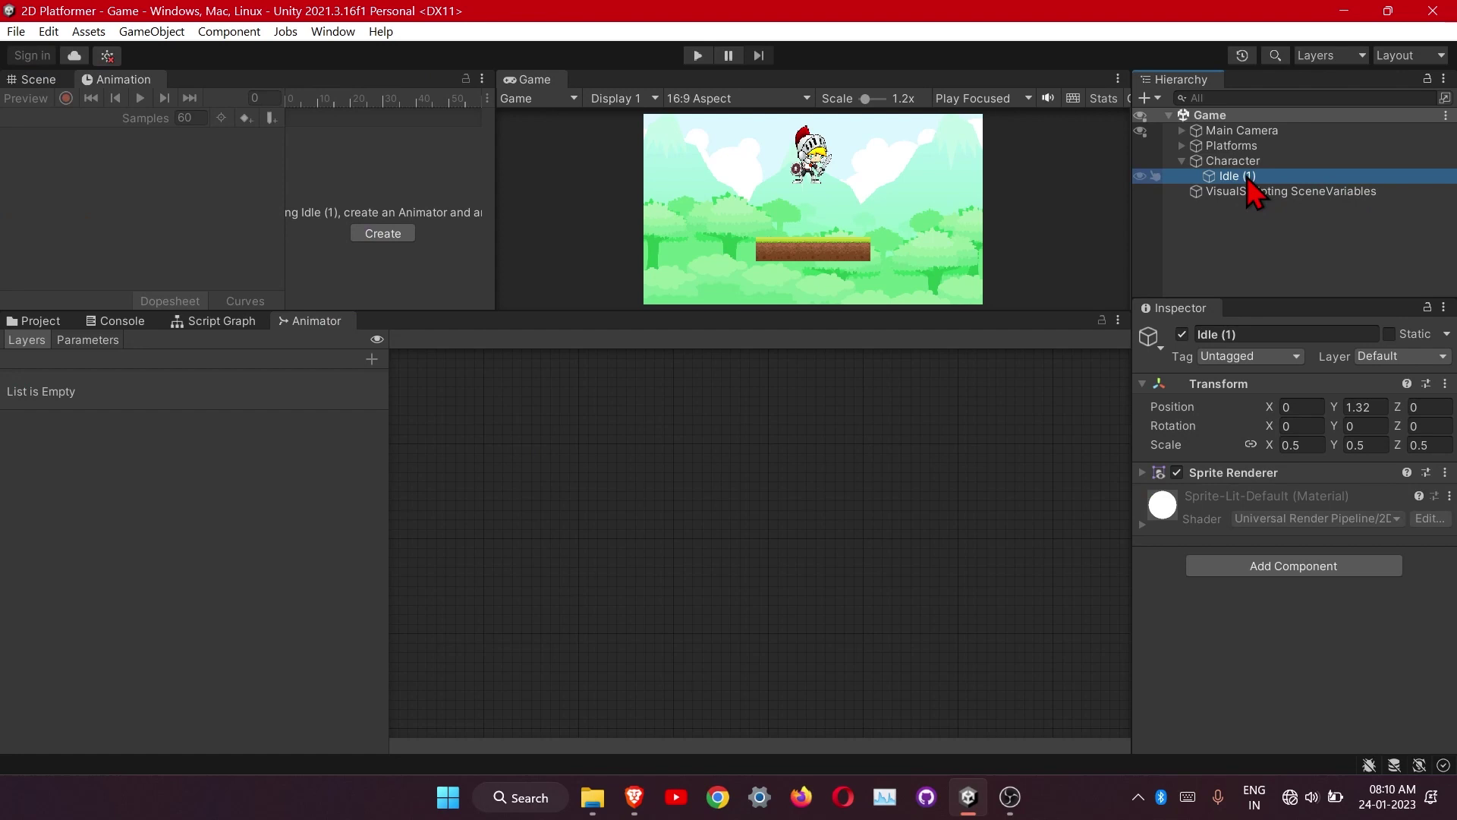
left_click(381, 236)
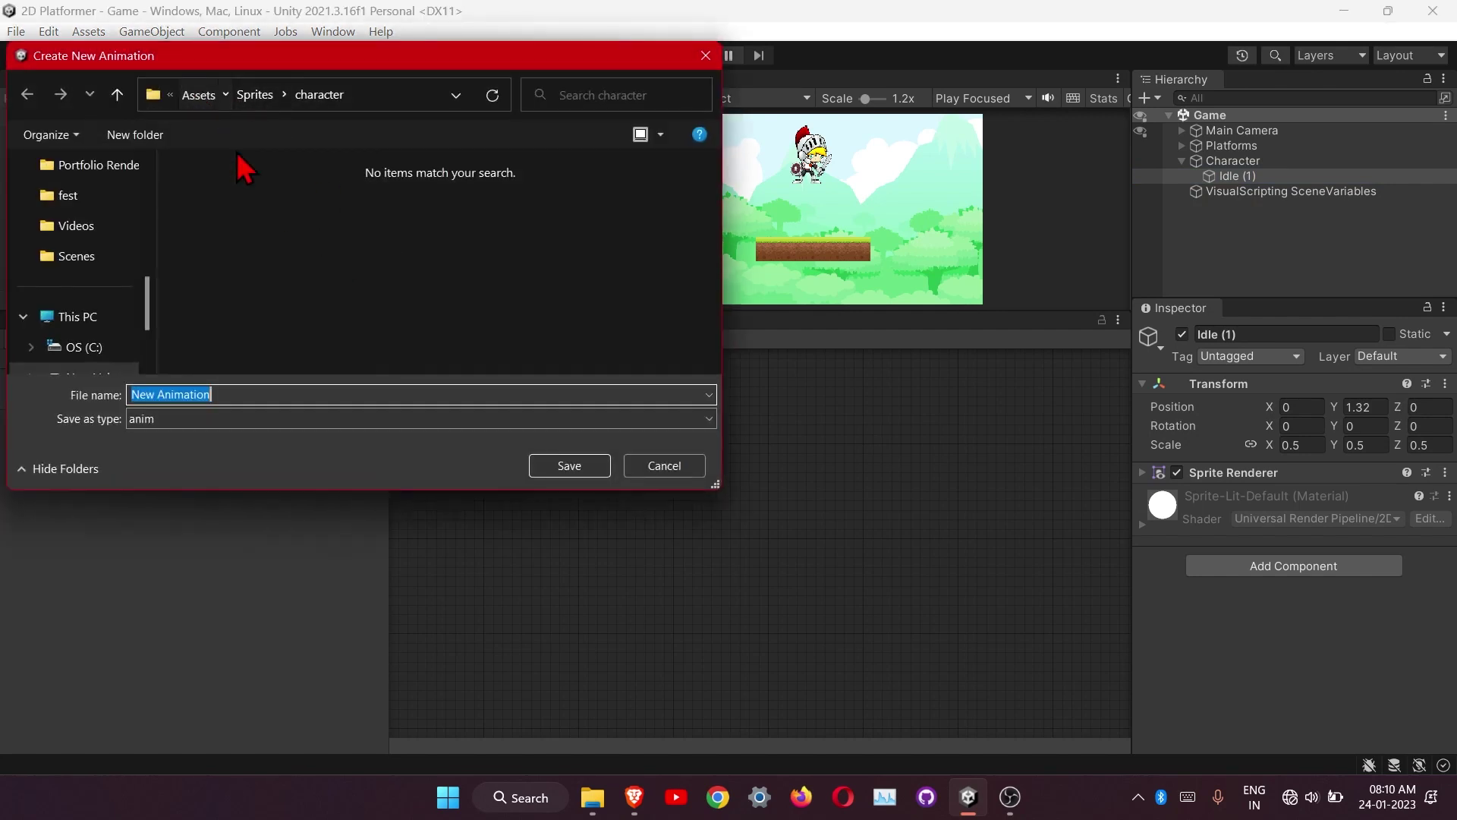
left_click(138, 135)
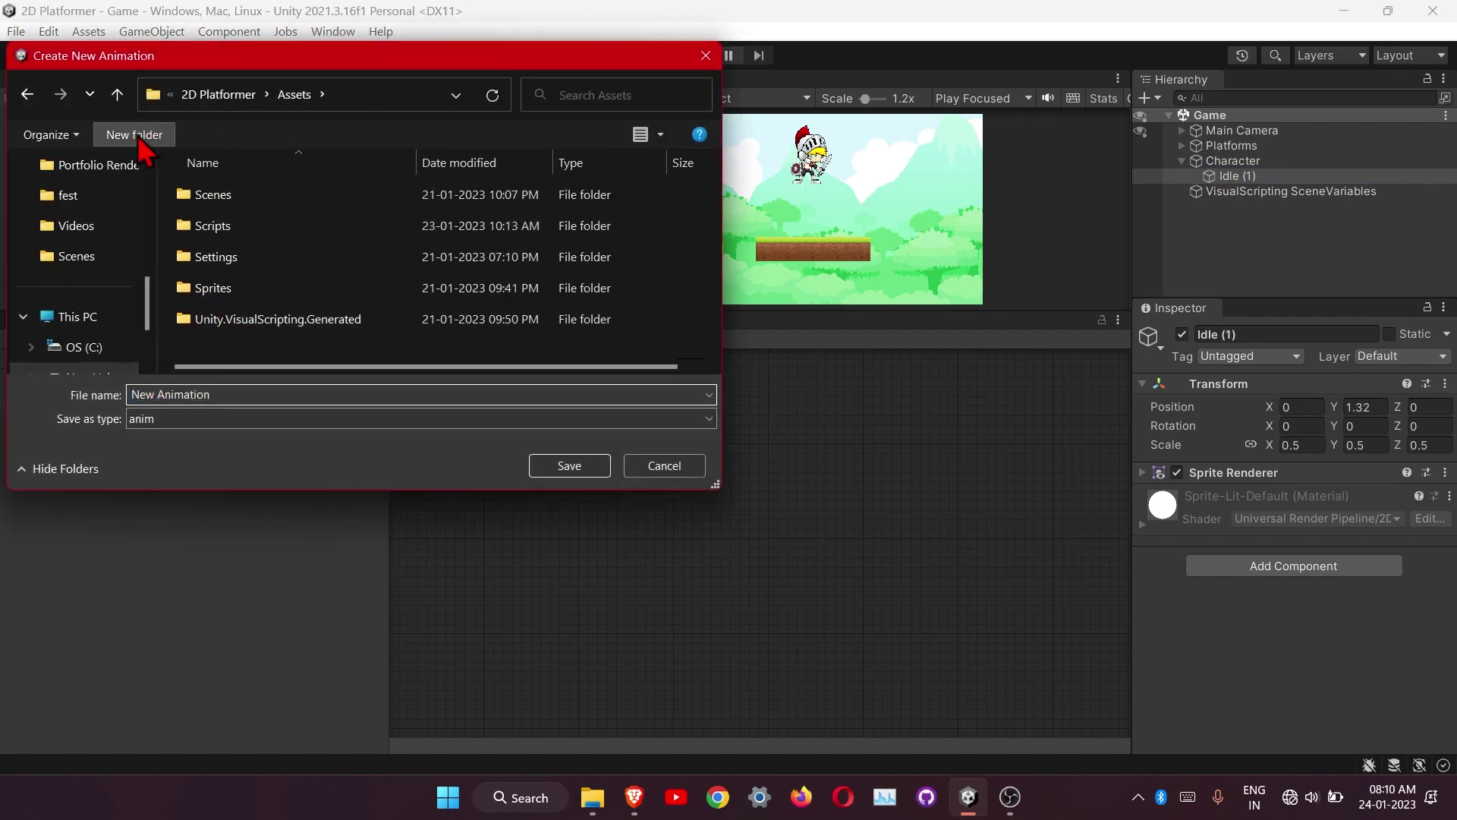
type("An")
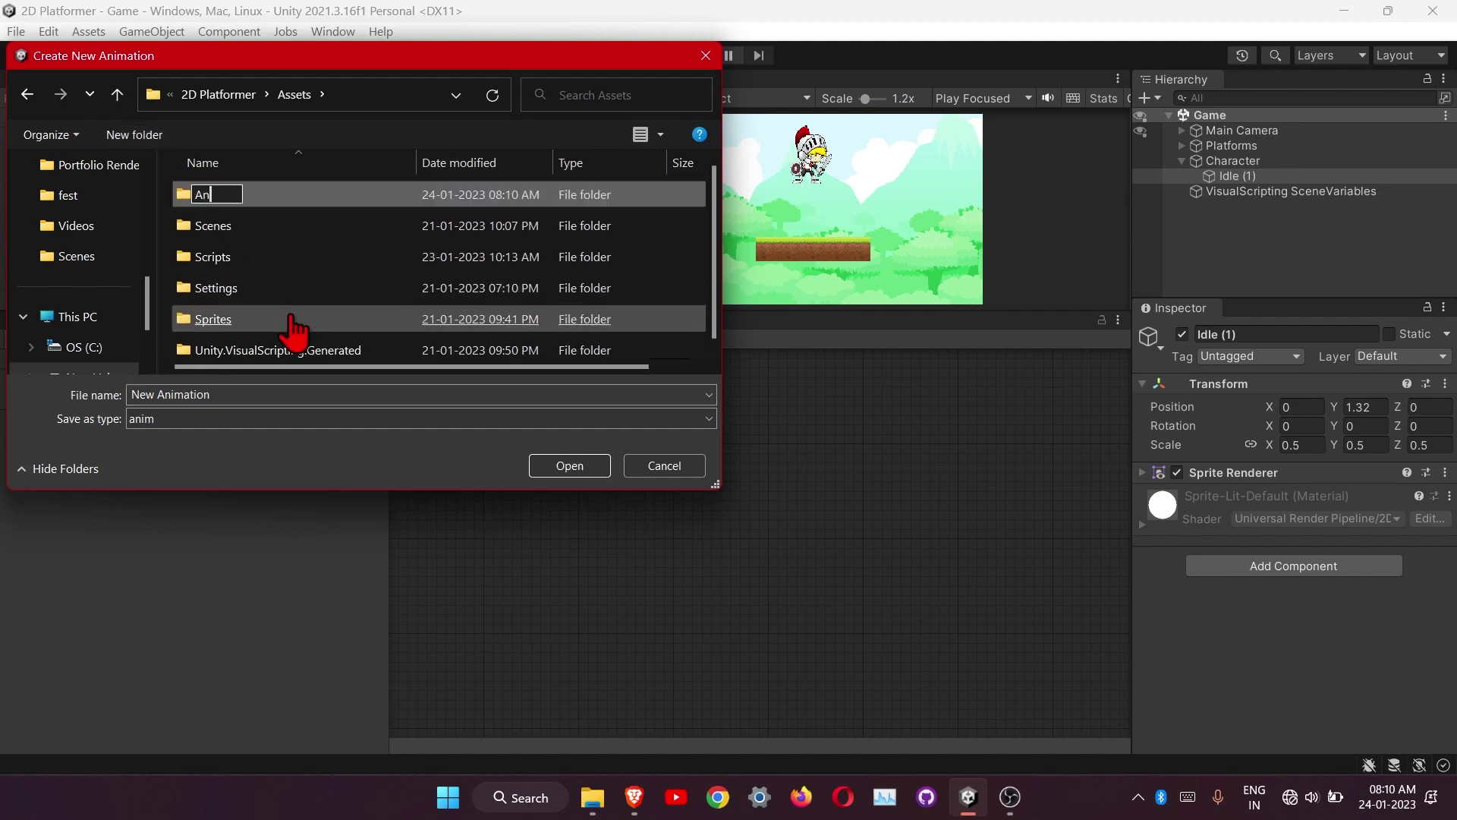
type("imations")
key("Return")
key("Return")
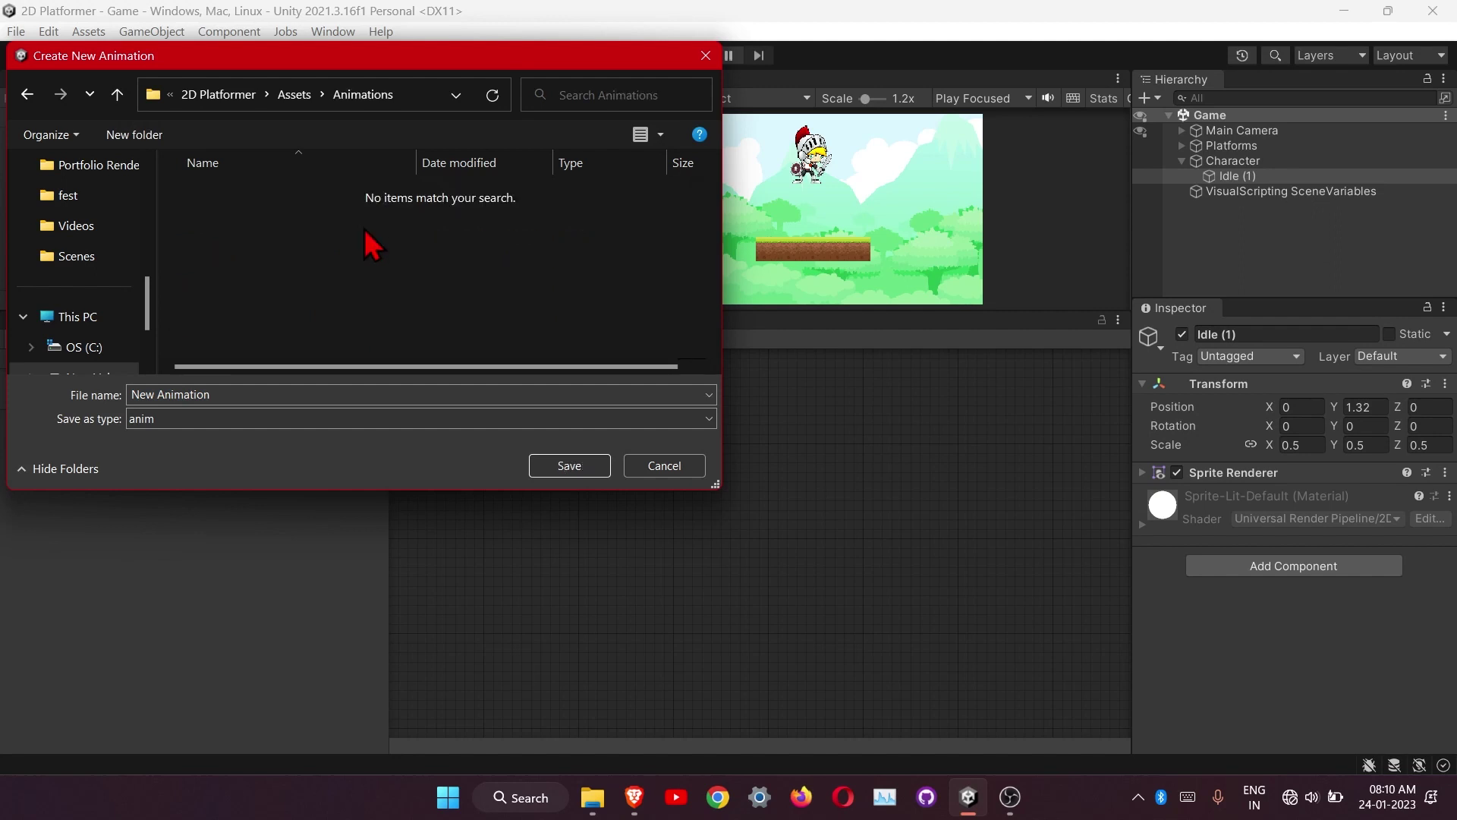
type("Idle")
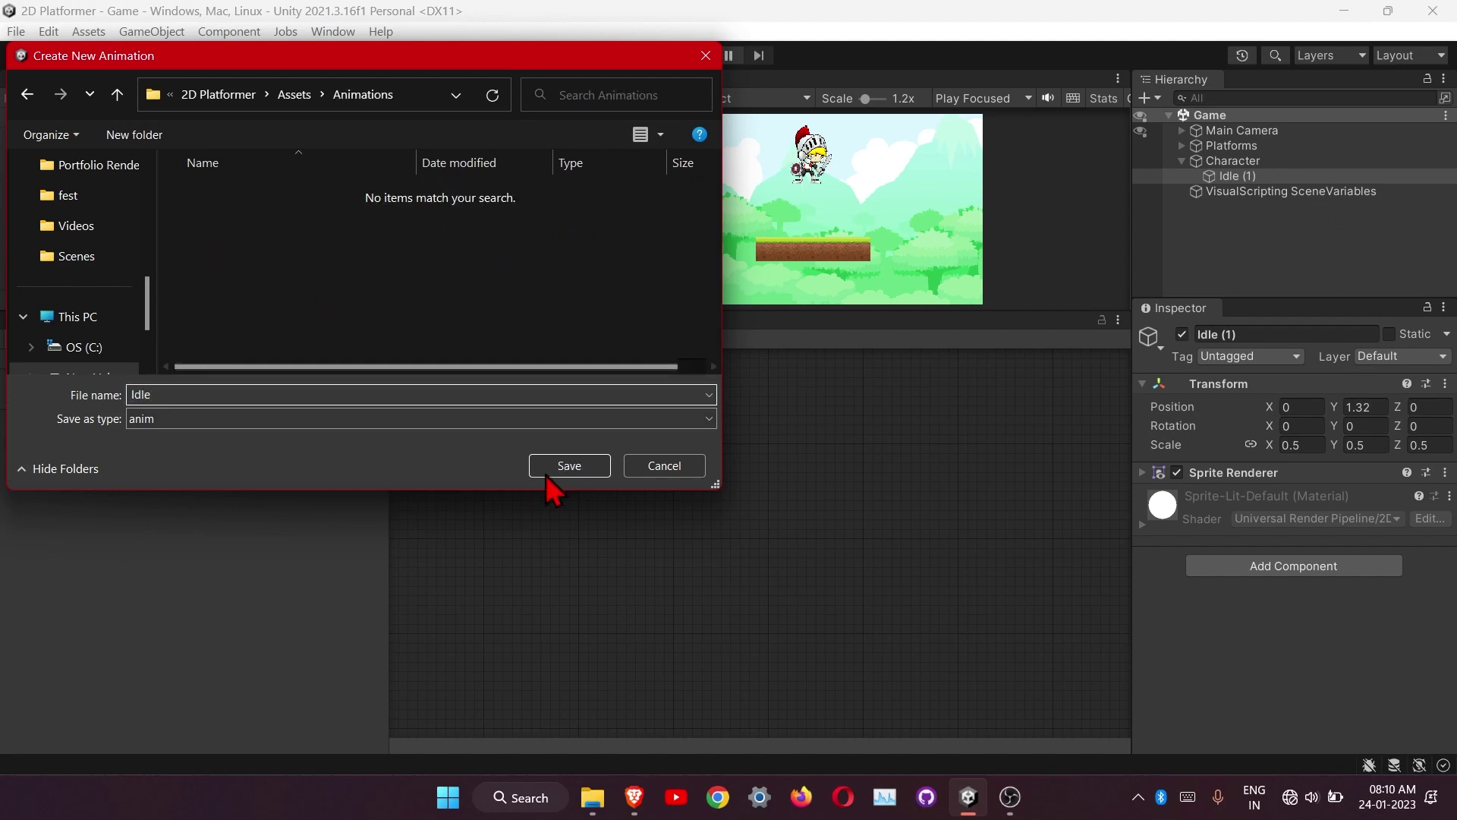
left_click(590, 469)
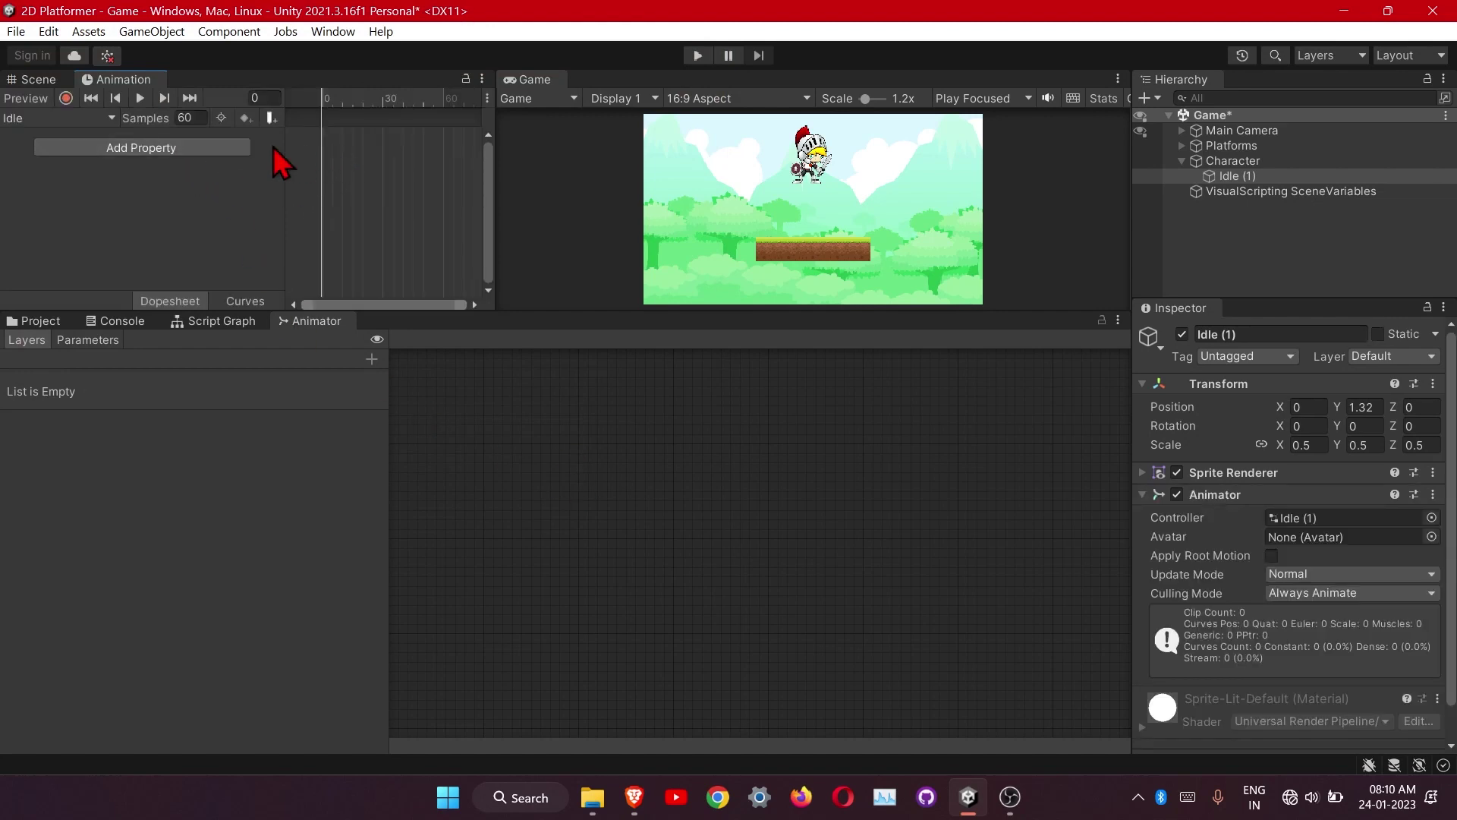
Toggle the Animation window's sample rate display off and back on.
left_click(487, 99)
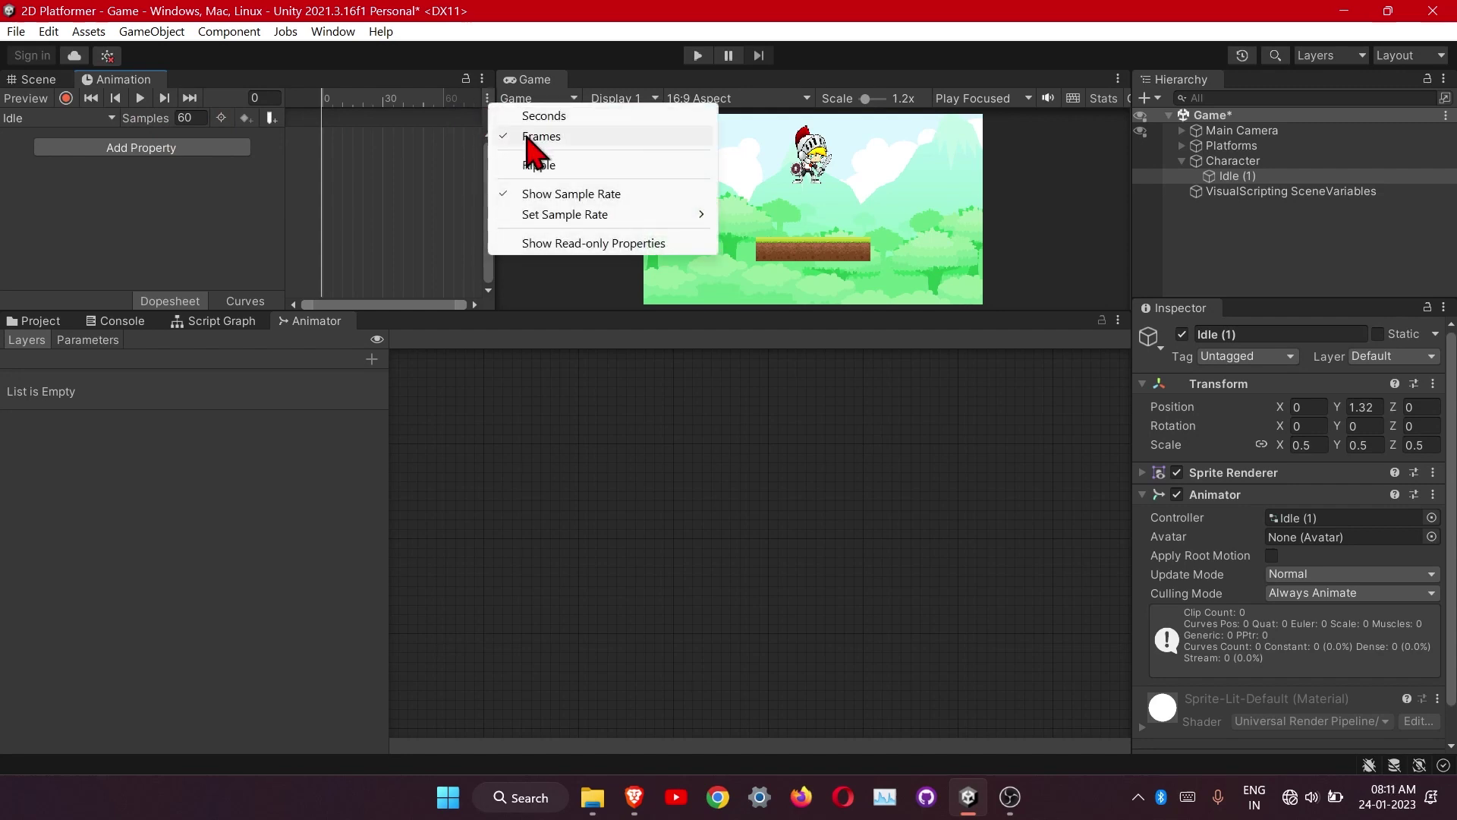
left_click(534, 195)
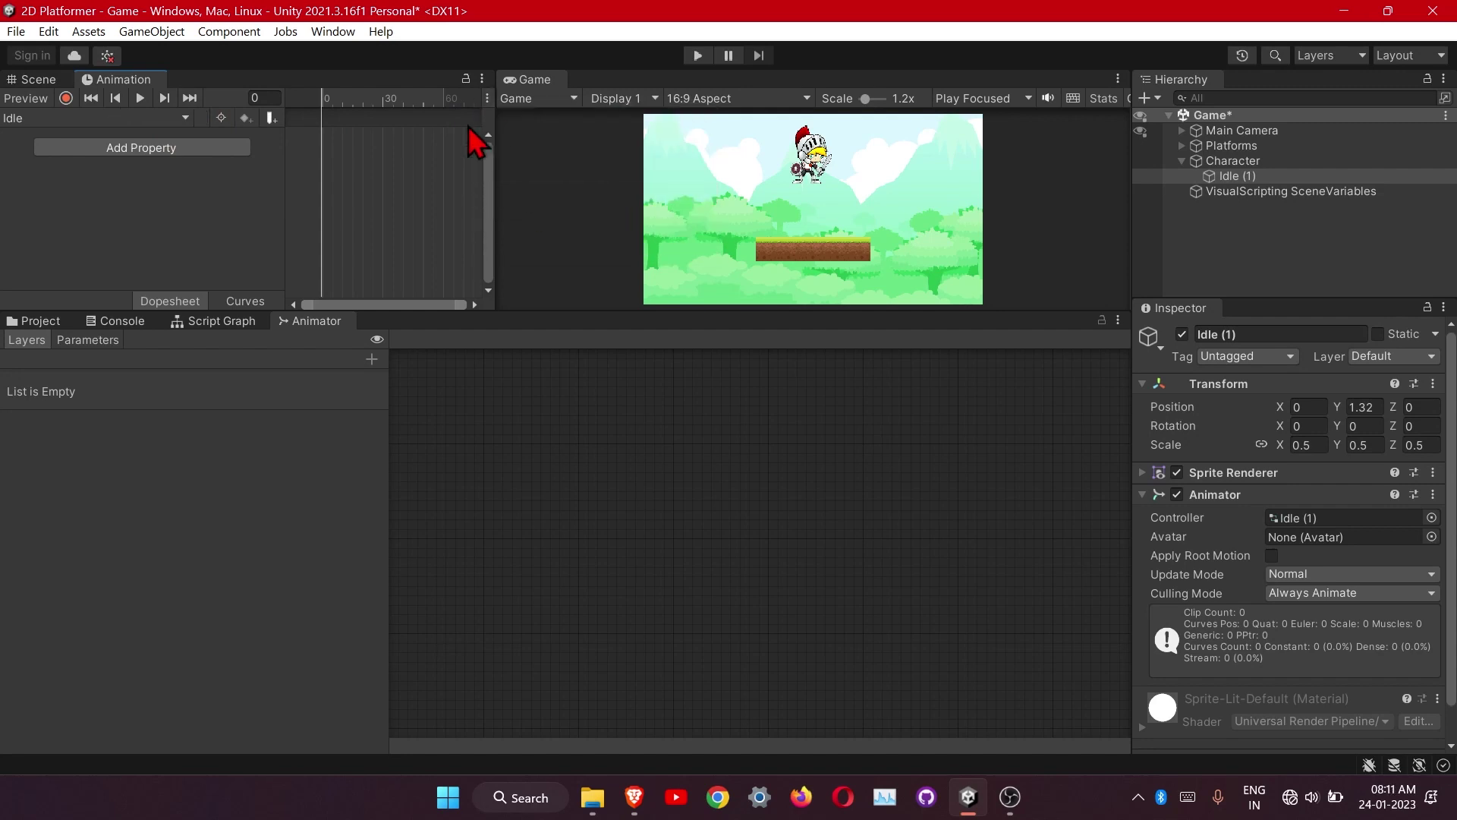
left_click(488, 99)
left_click(534, 189)
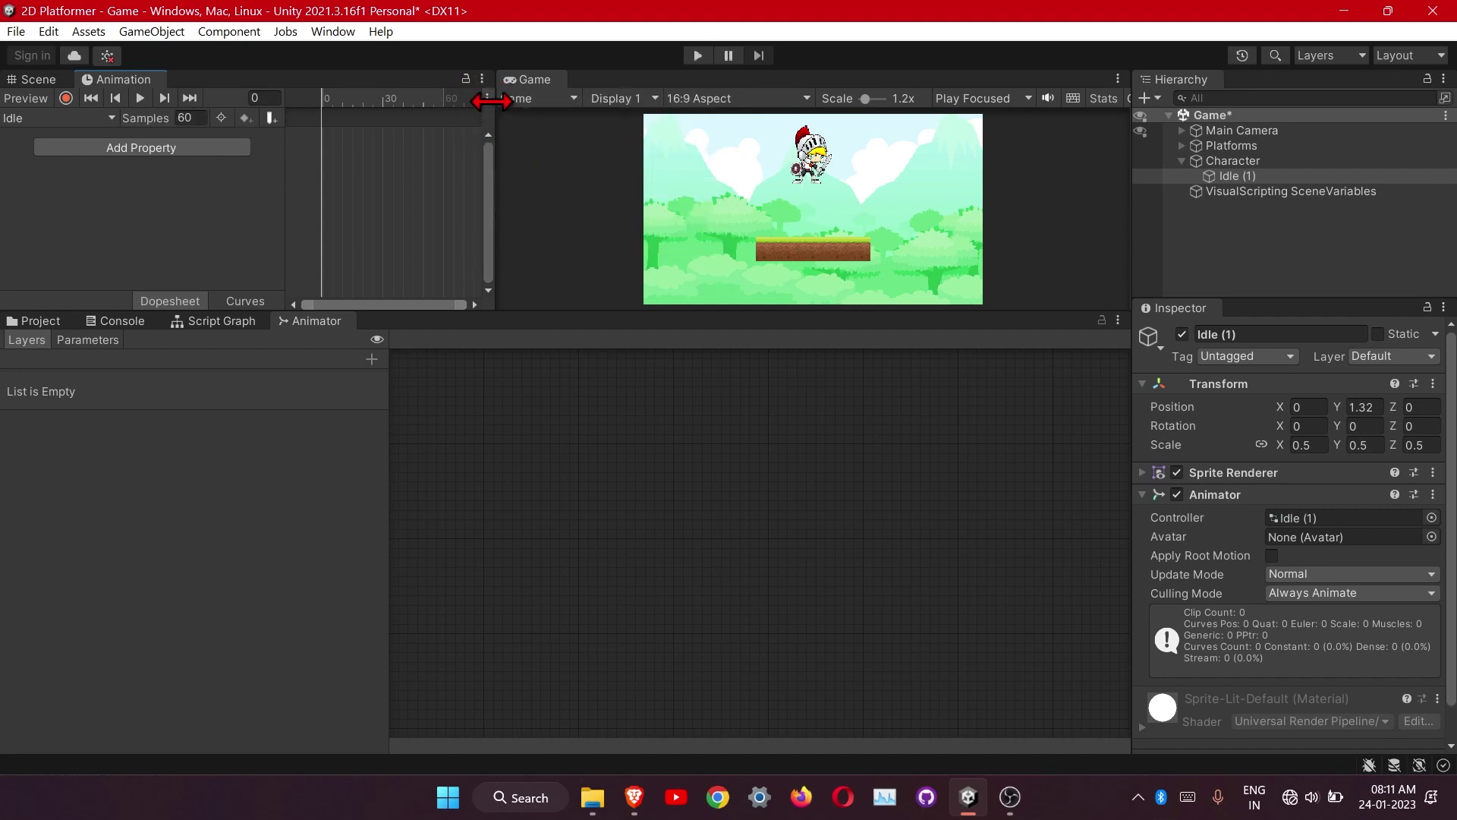
left_click(488, 99)
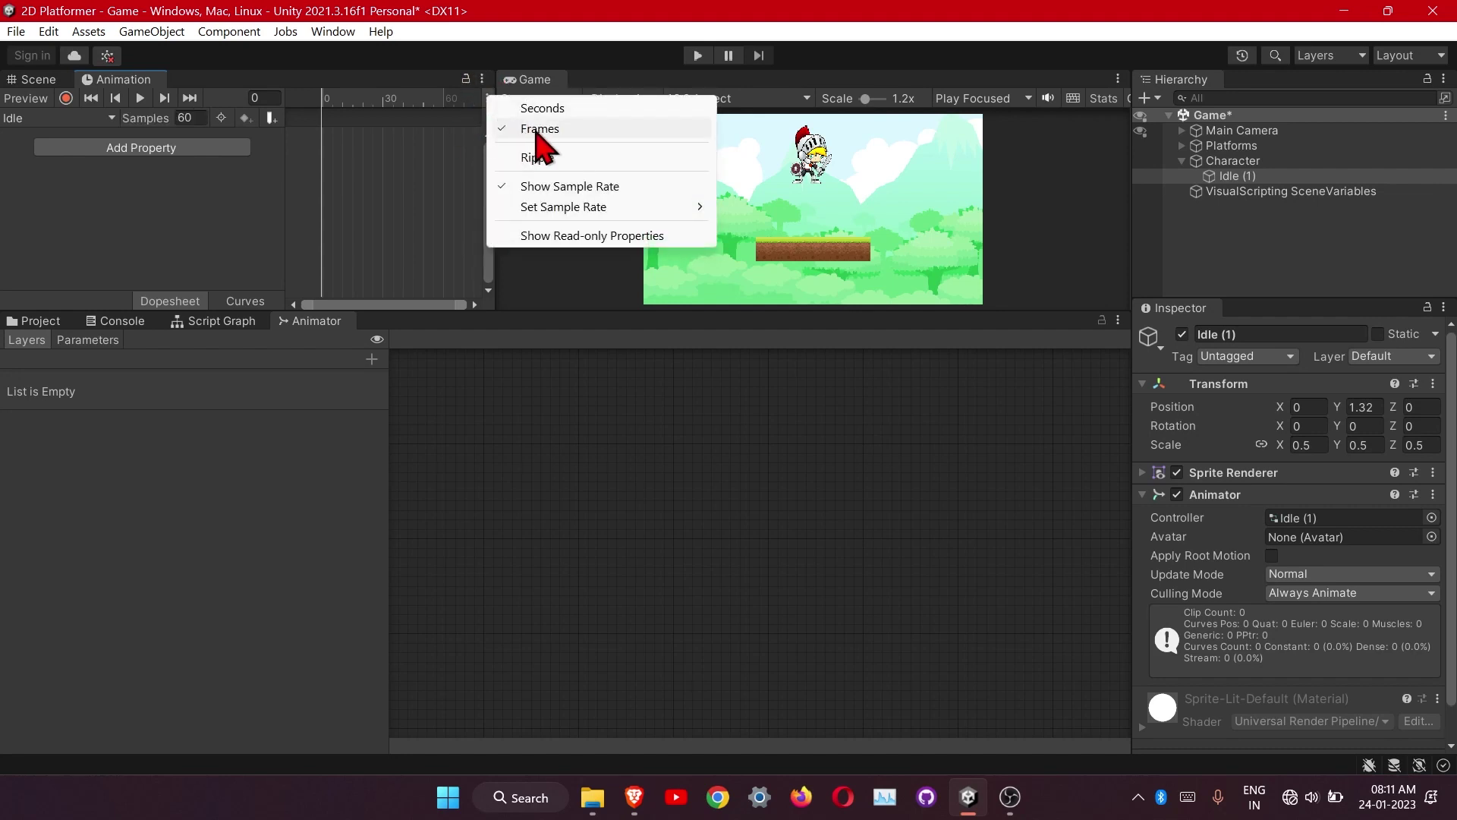
left_click(426, 178)
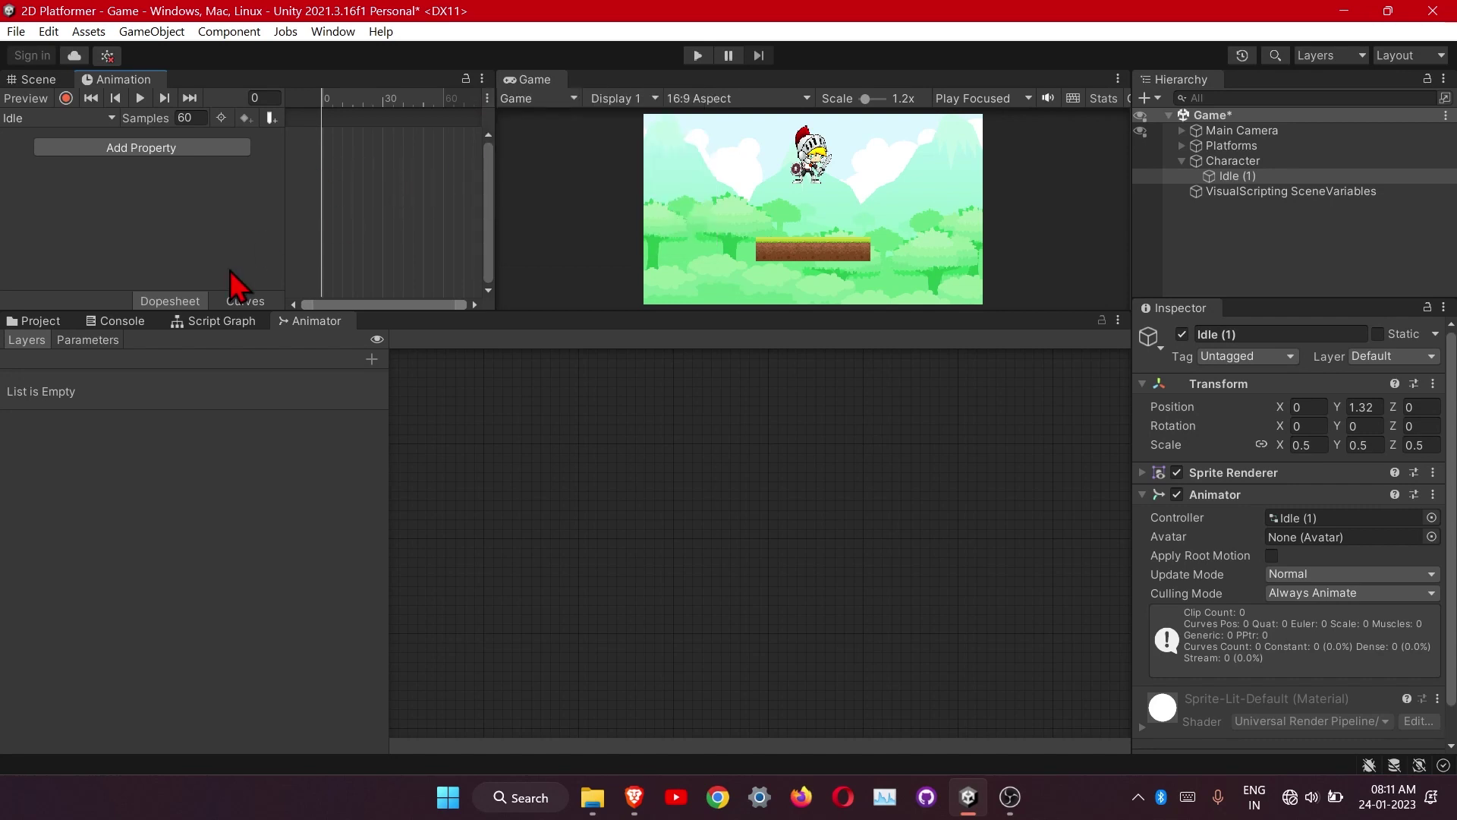
Select Idle (1), expand its Sprite Renderer, and show the Assets/Sprites/character folder.
left_click(1237, 176)
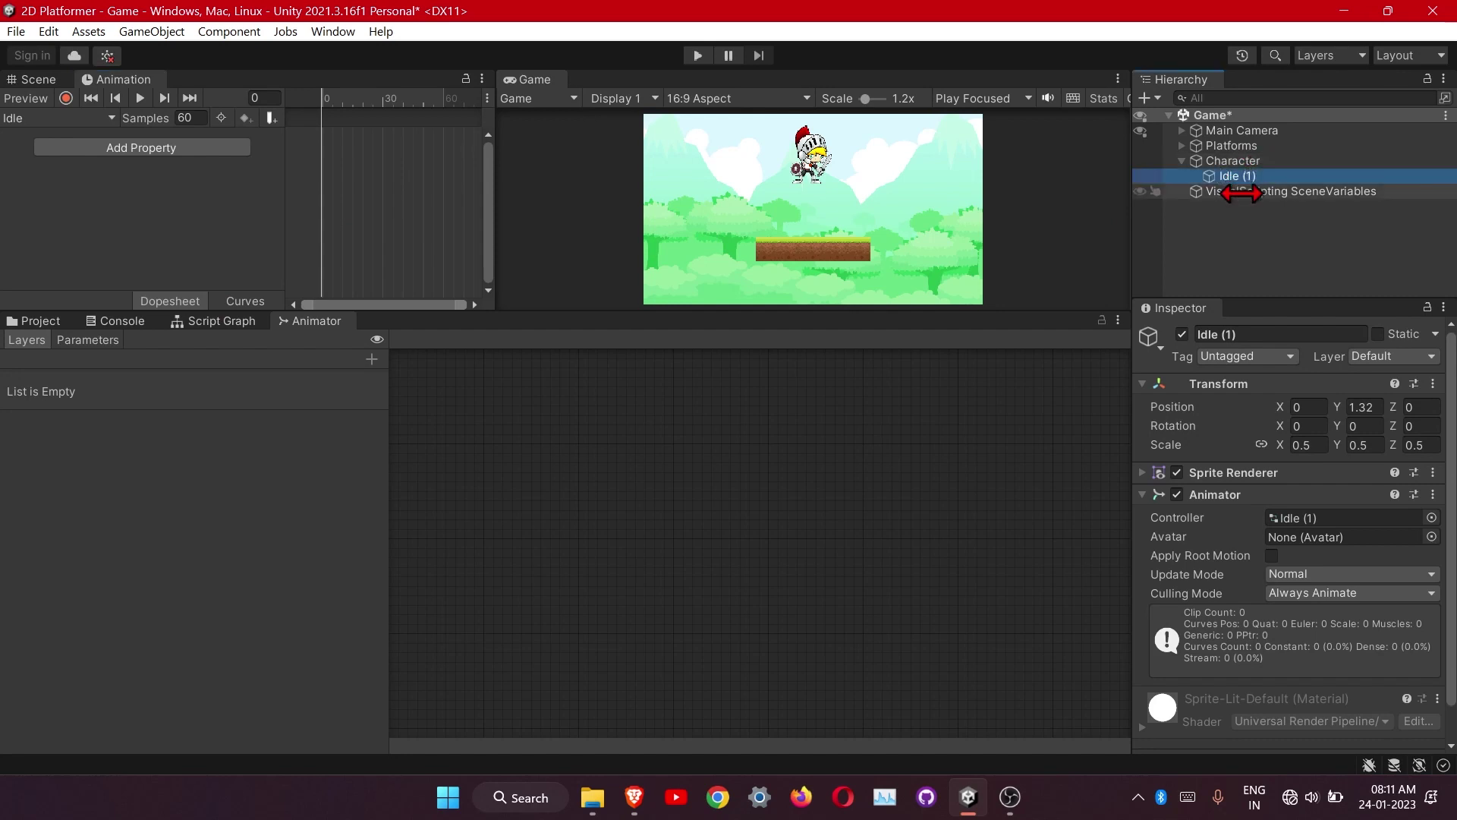
left_click(1148, 473)
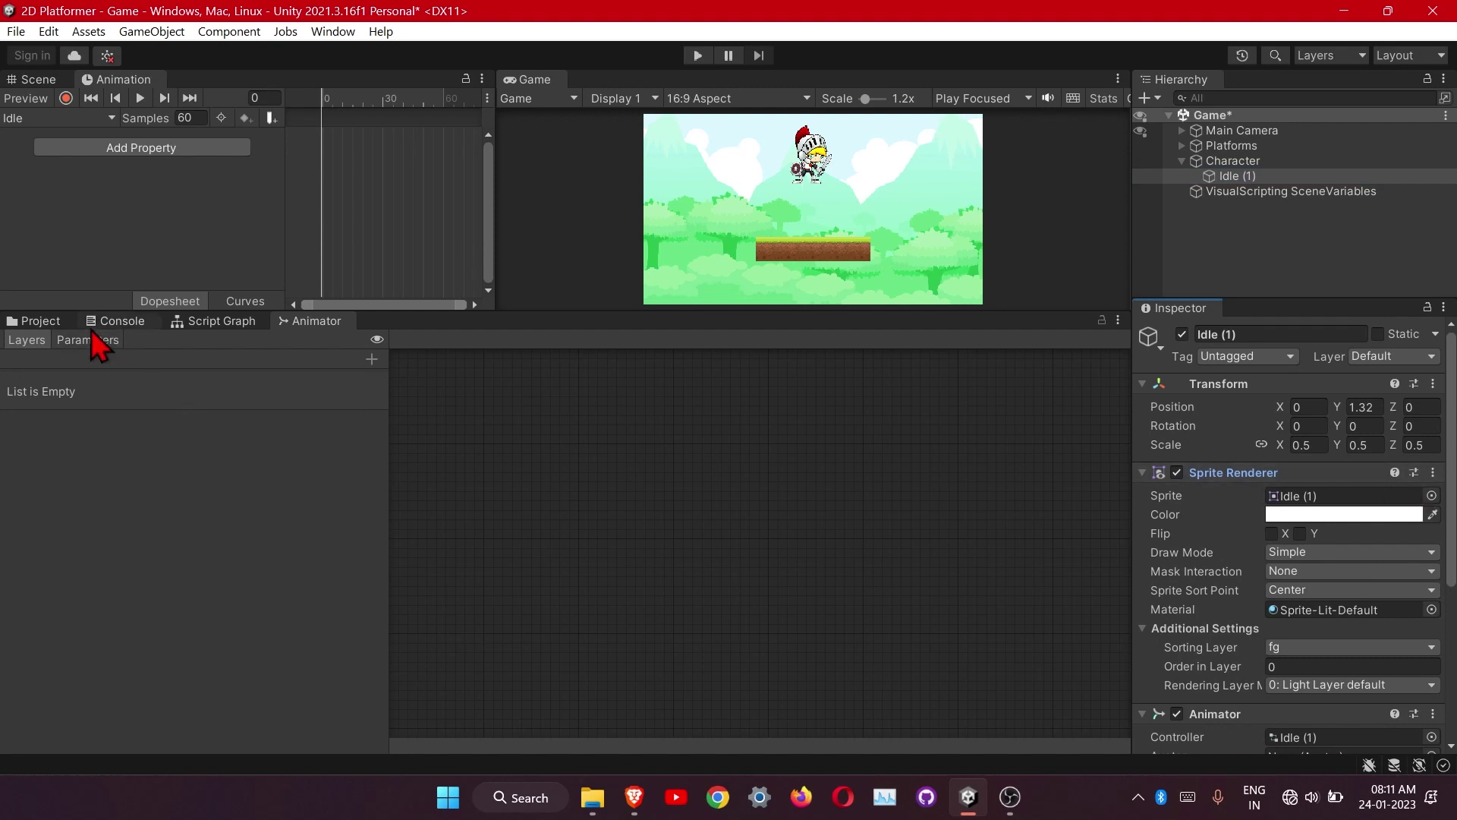
left_click(44, 321)
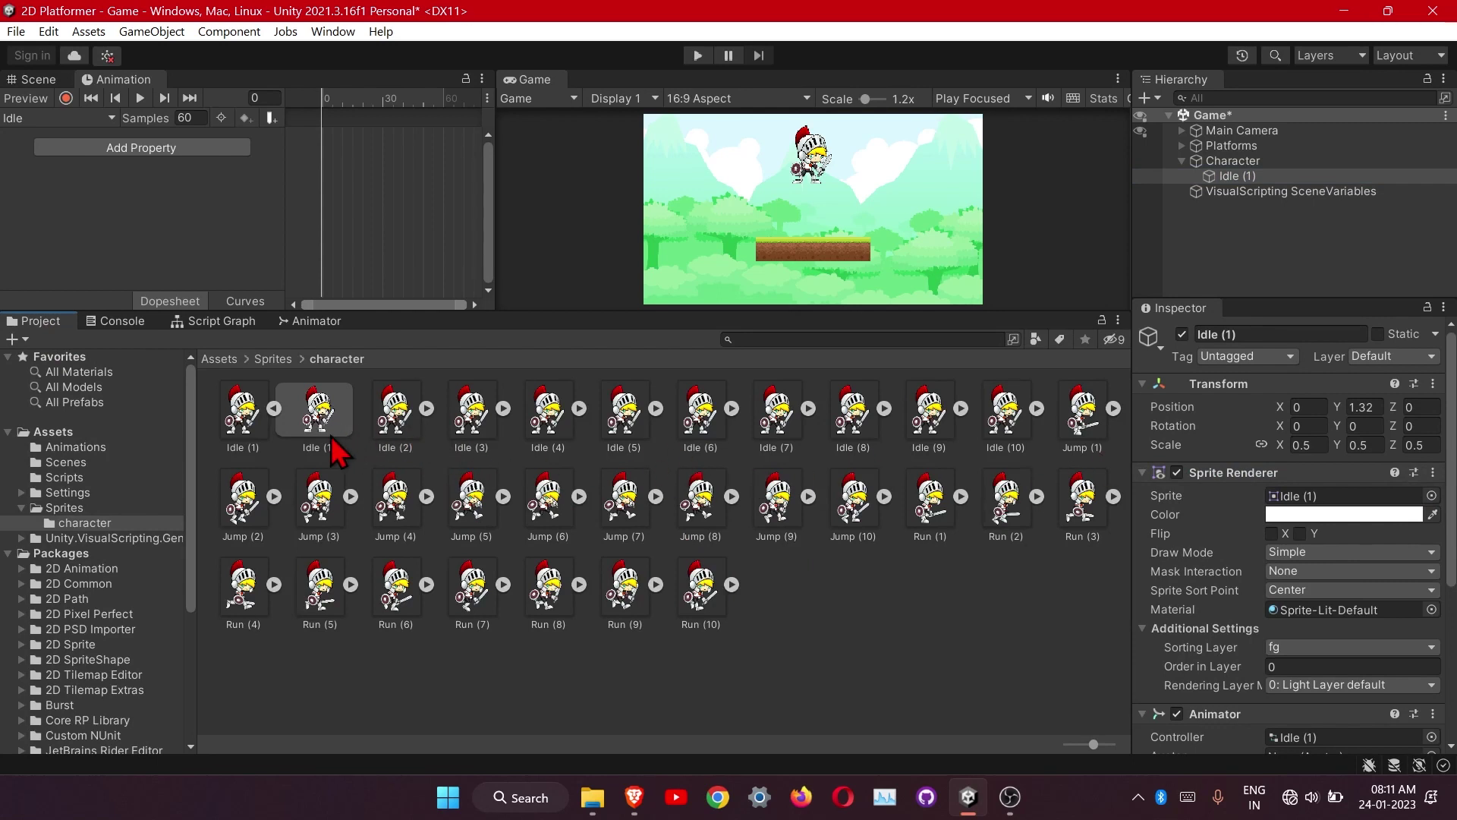
Turn on recording and key the Sprite field at frame 0, keeping the Idle (1) sprite.
left_click(274, 410)
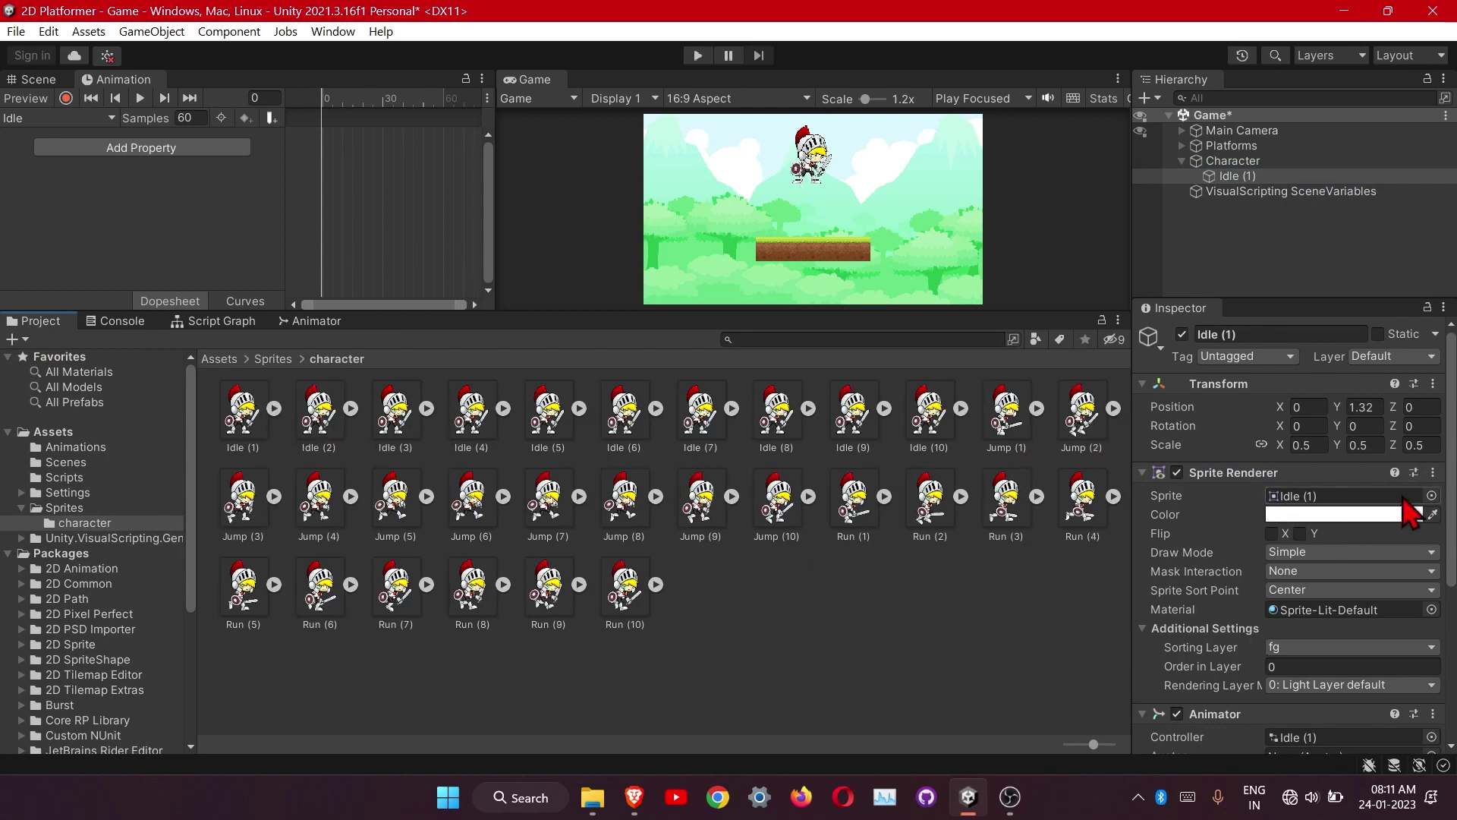
left_click(66, 99)
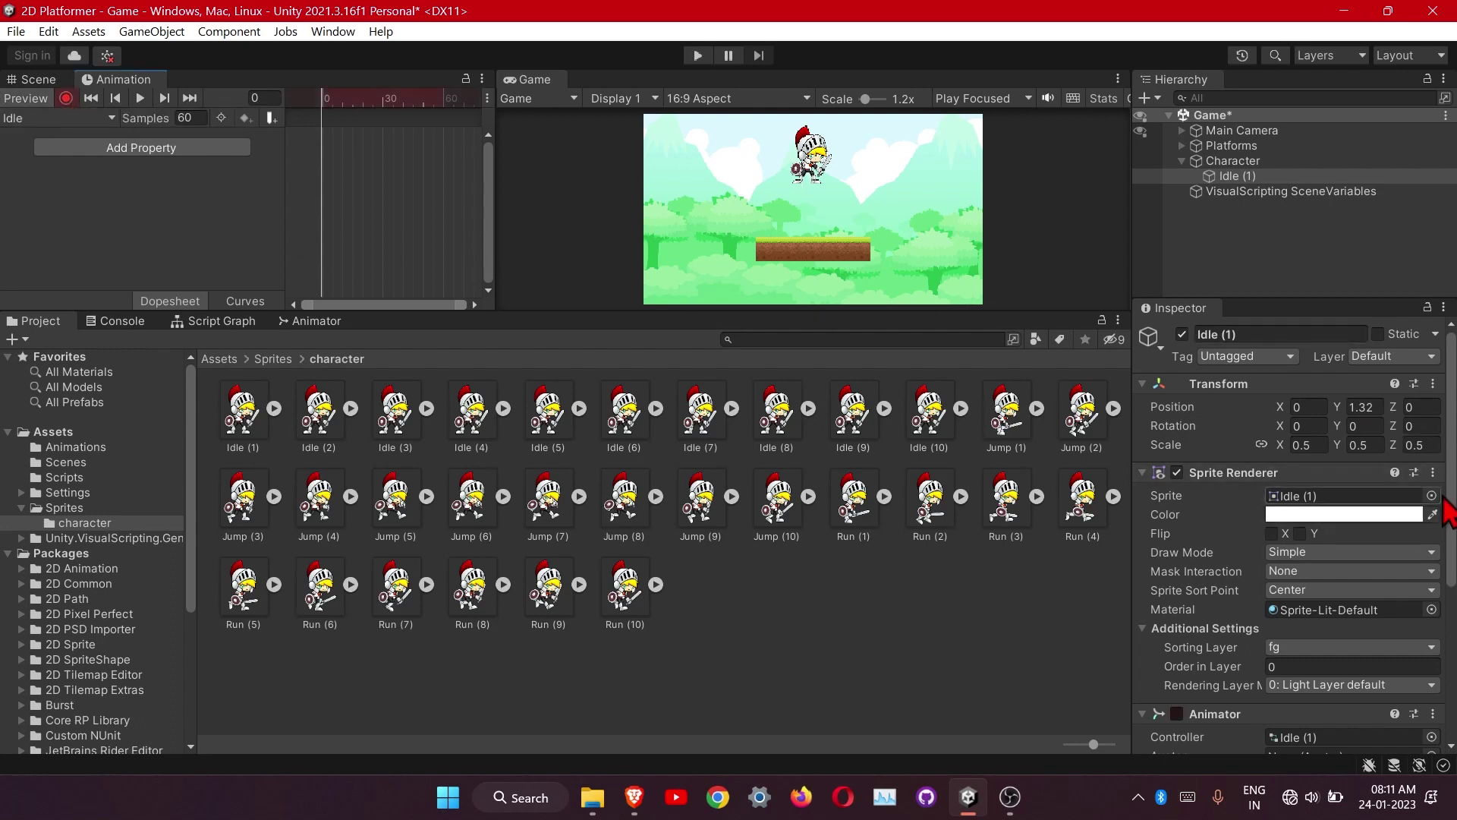
left_click(1432, 496)
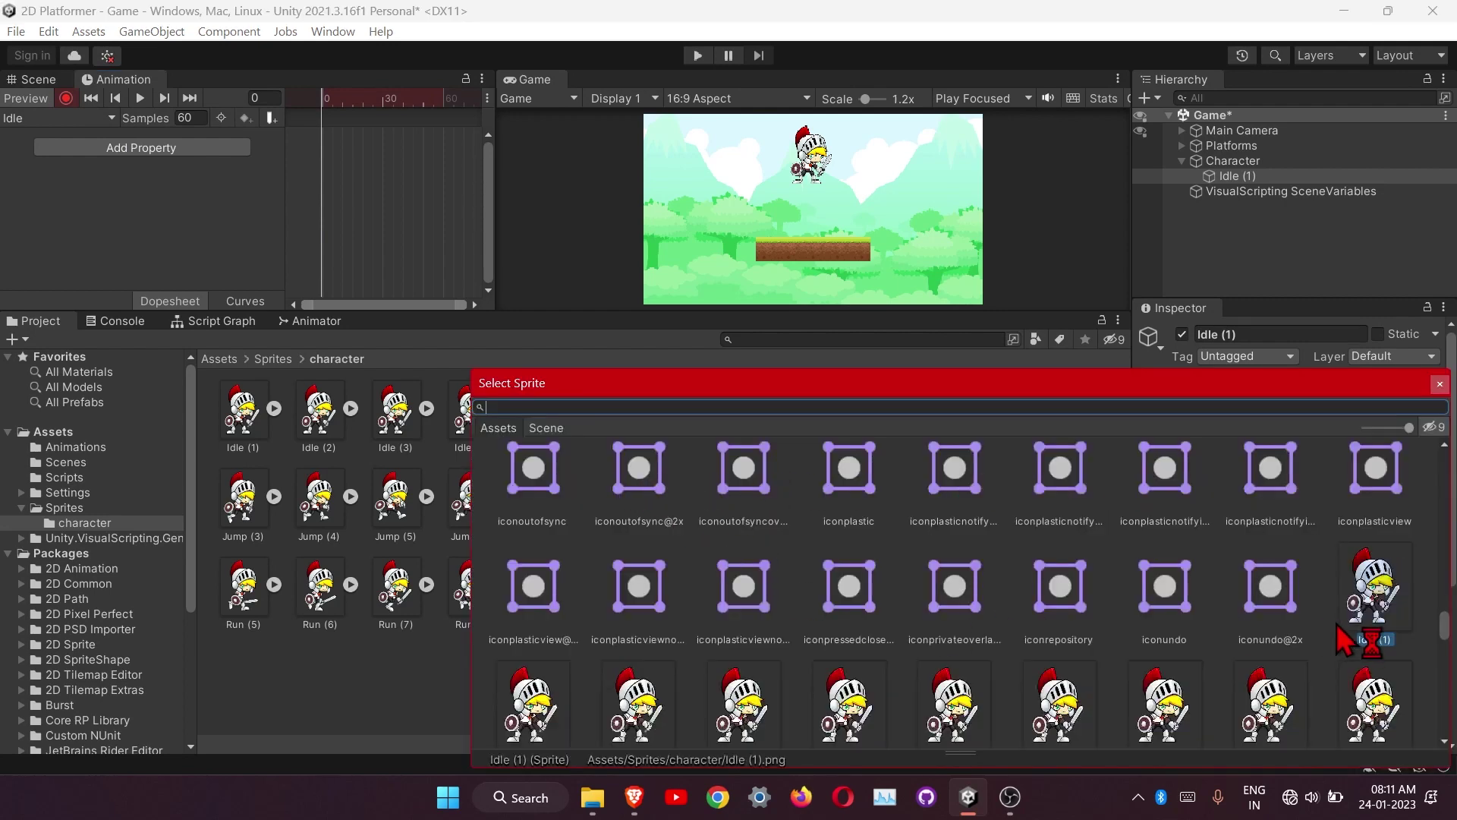
double_click(1381, 603)
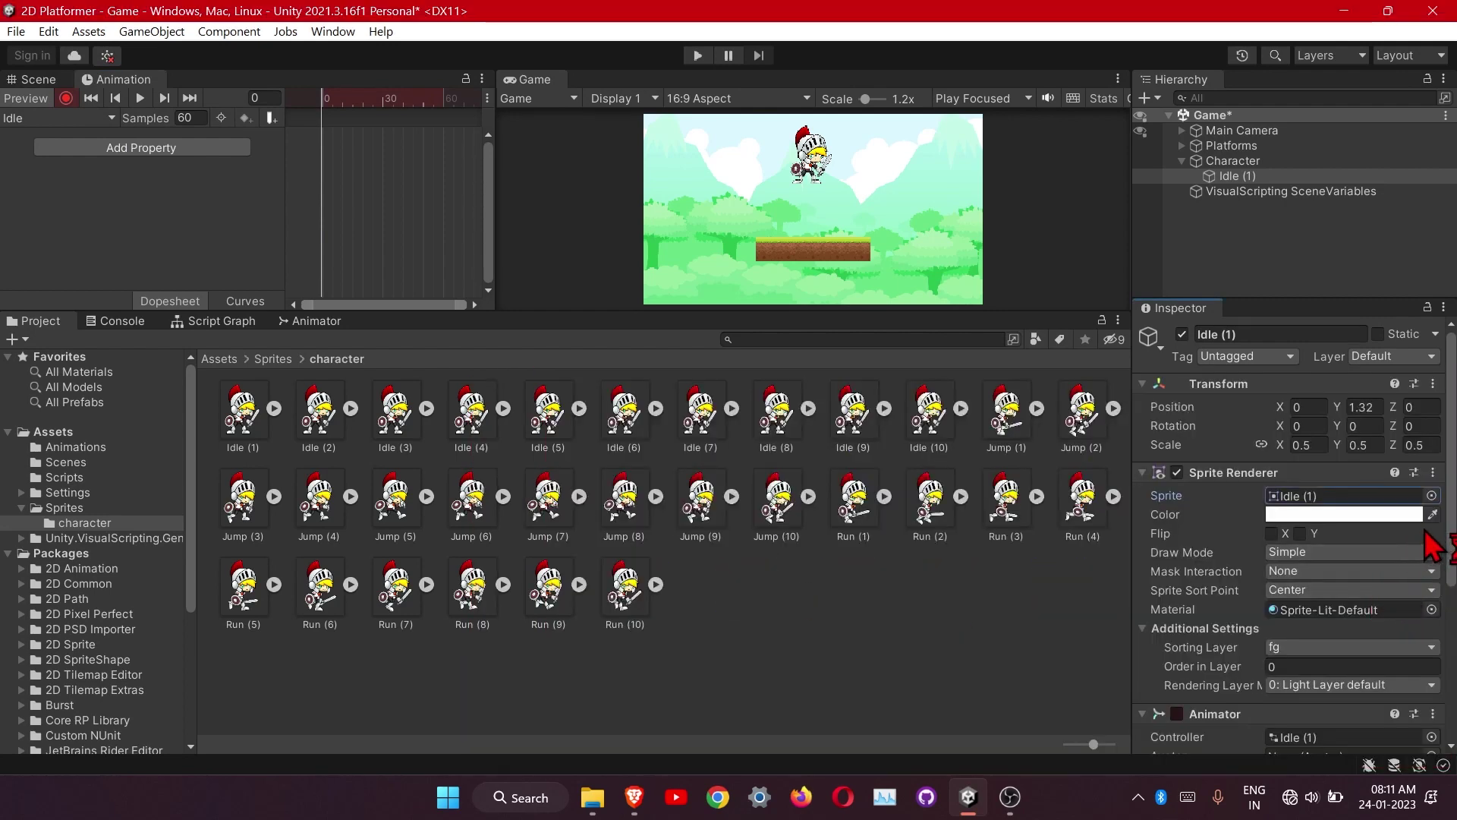
left_click(1432, 496)
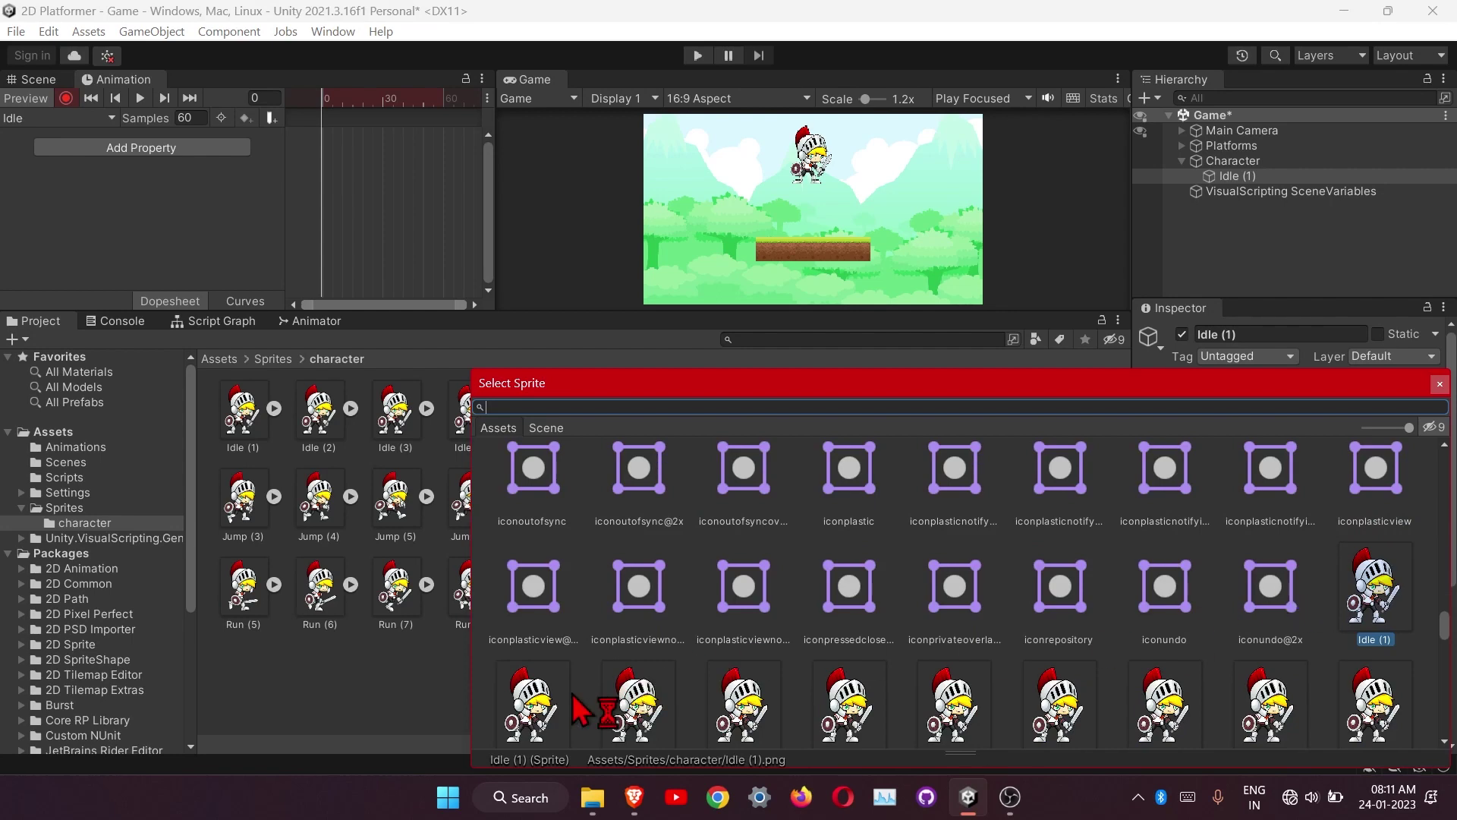
scroll(676, 668, "down", 1)
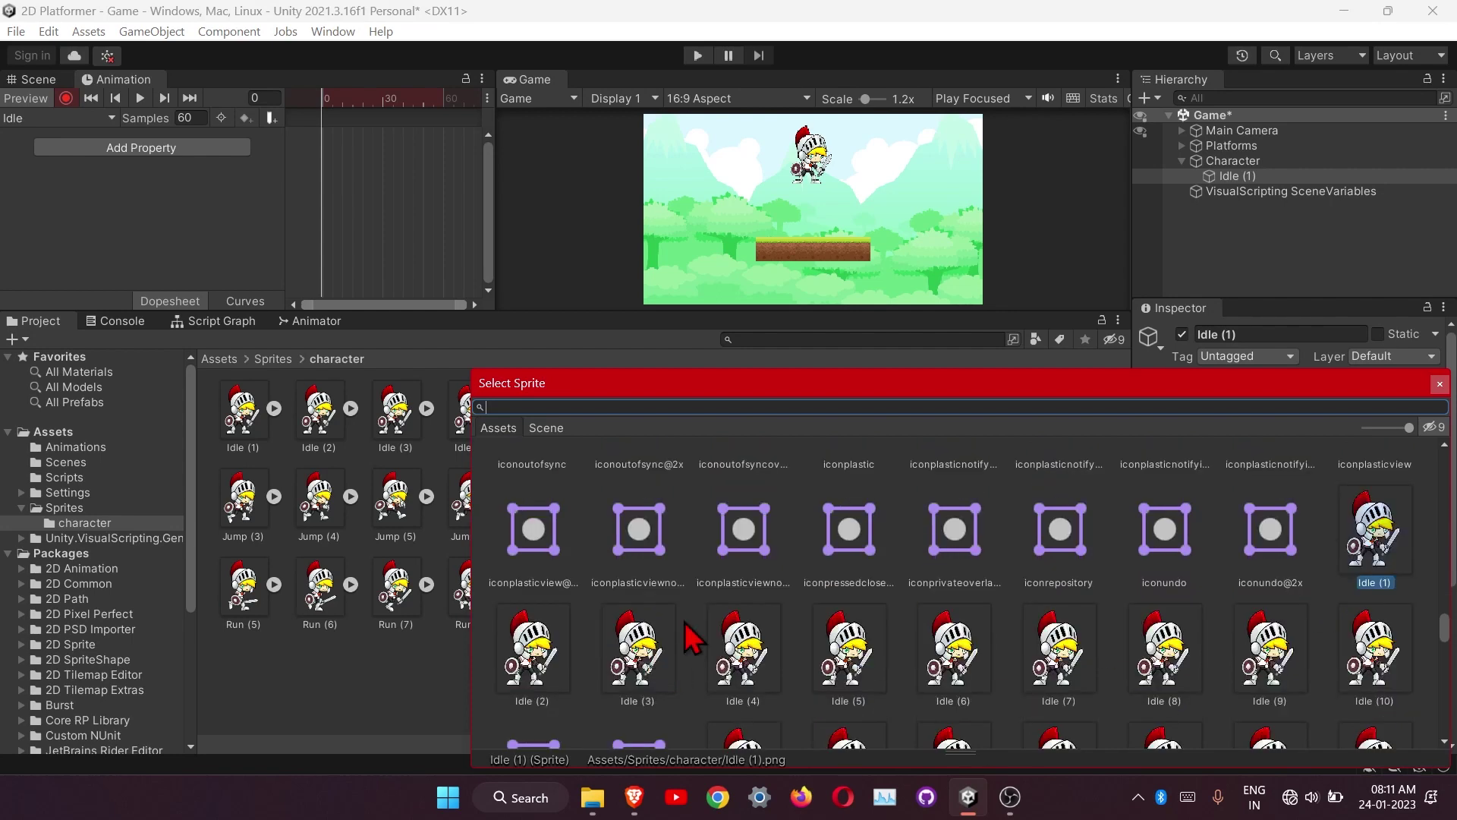
double_click(561, 655)
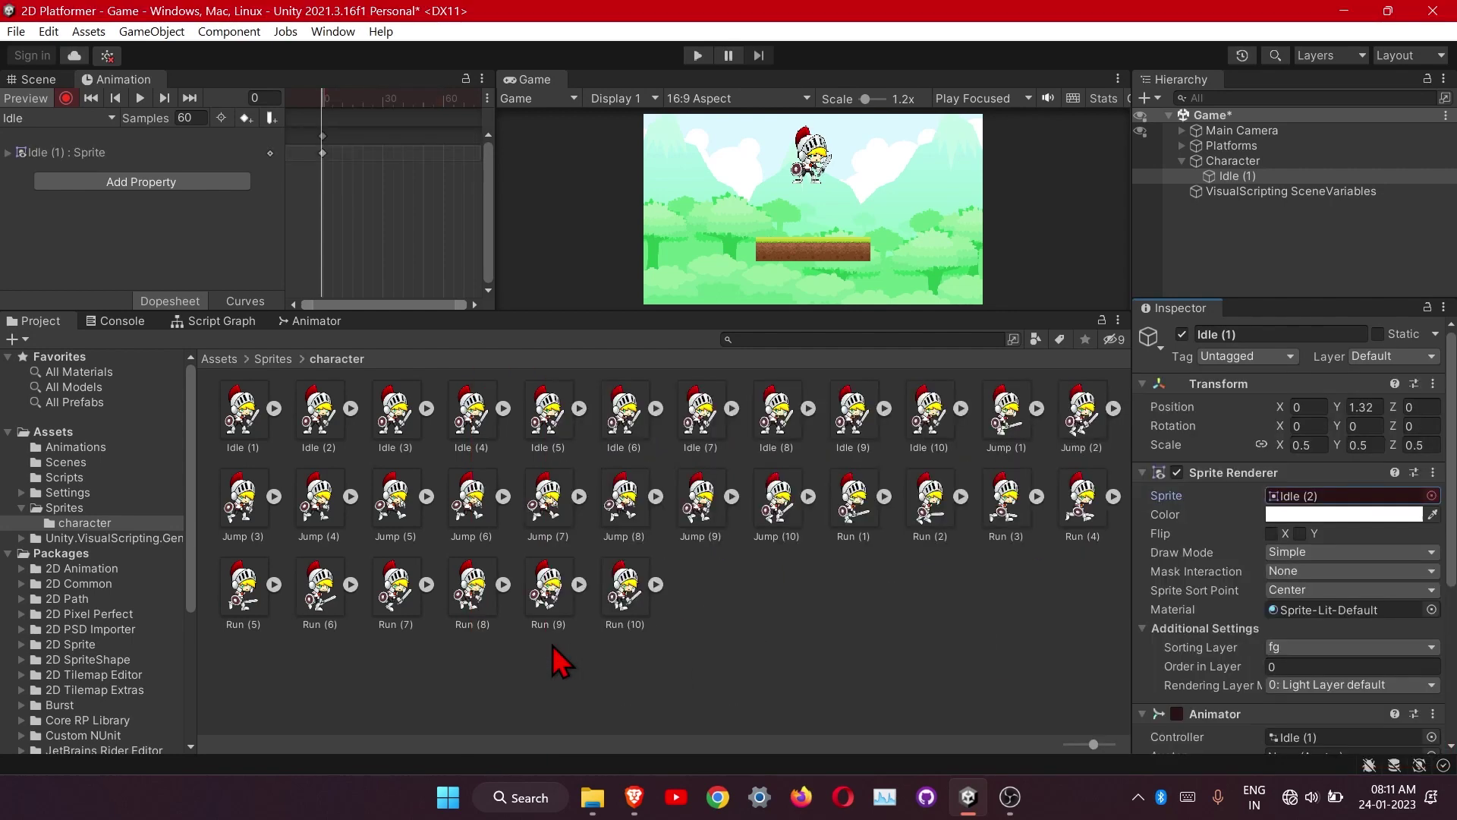
left_click(1433, 496)
key("Escape")
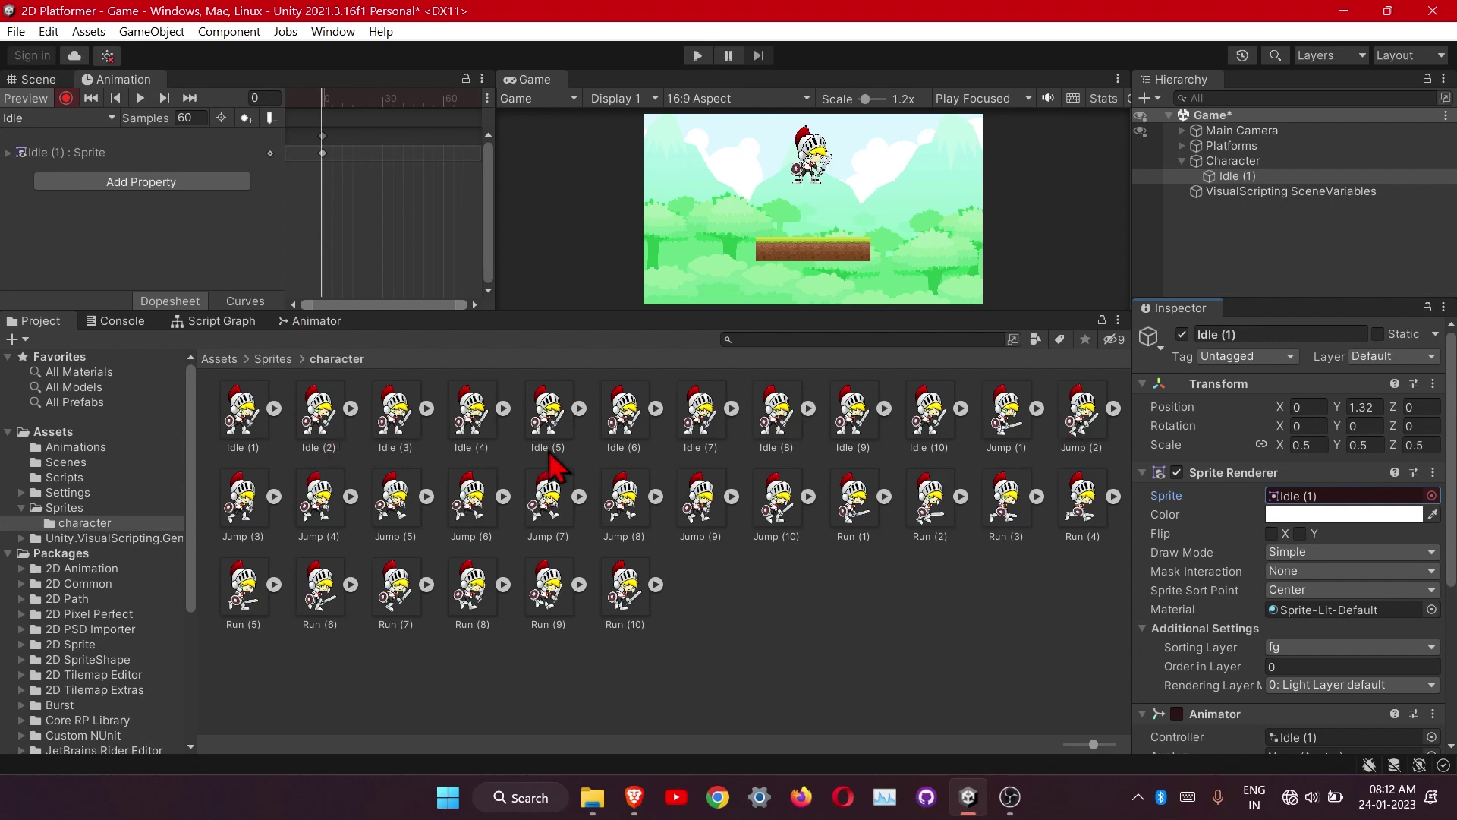
Add sprites Idle (2) through Idle (10) to the dopesheet, placed right after frame 0.
left_click(318, 425)
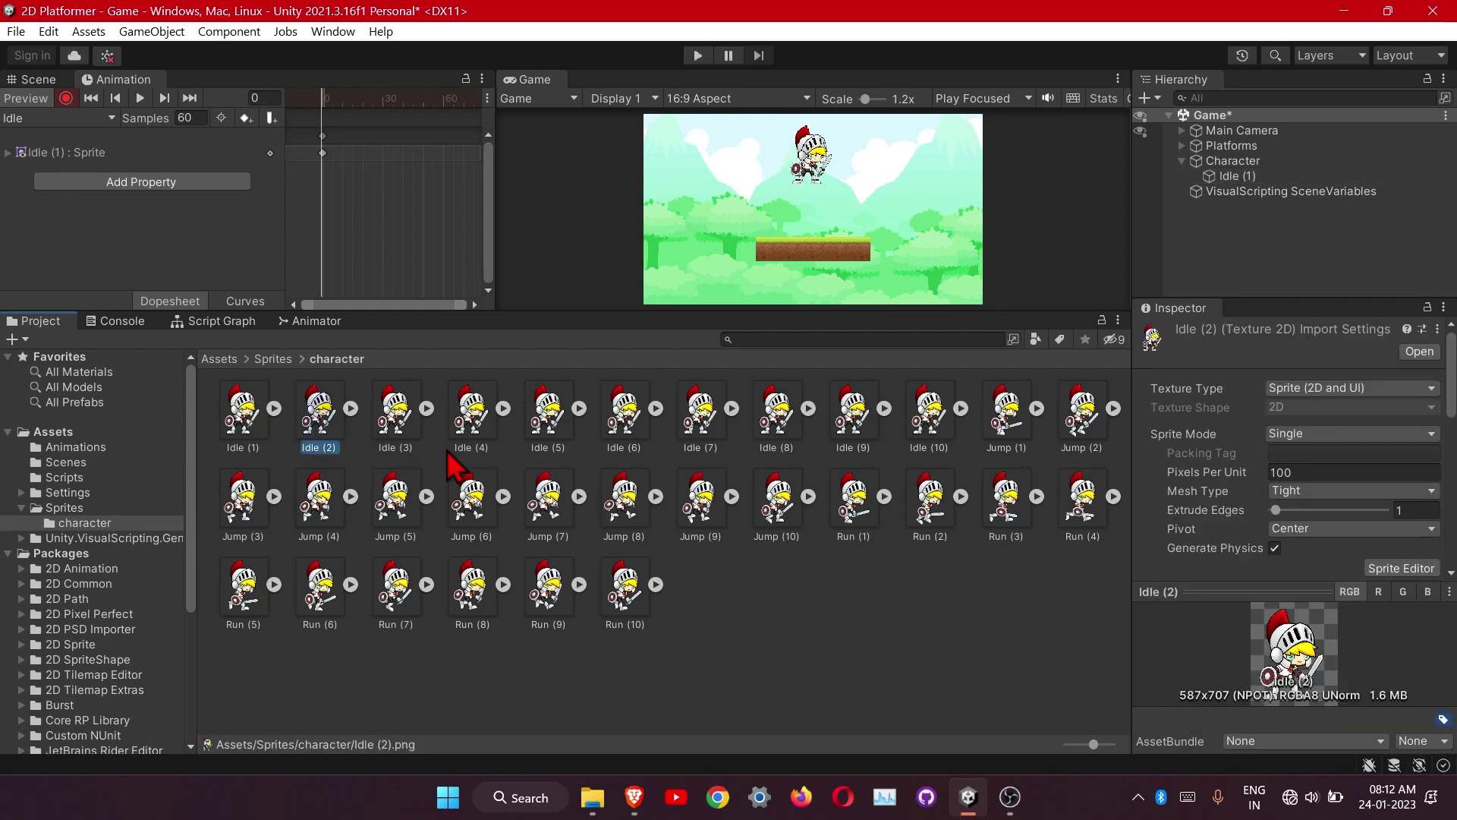
left_click(932, 447, "shift")
left_click_drag(328, 444, 331, 162)
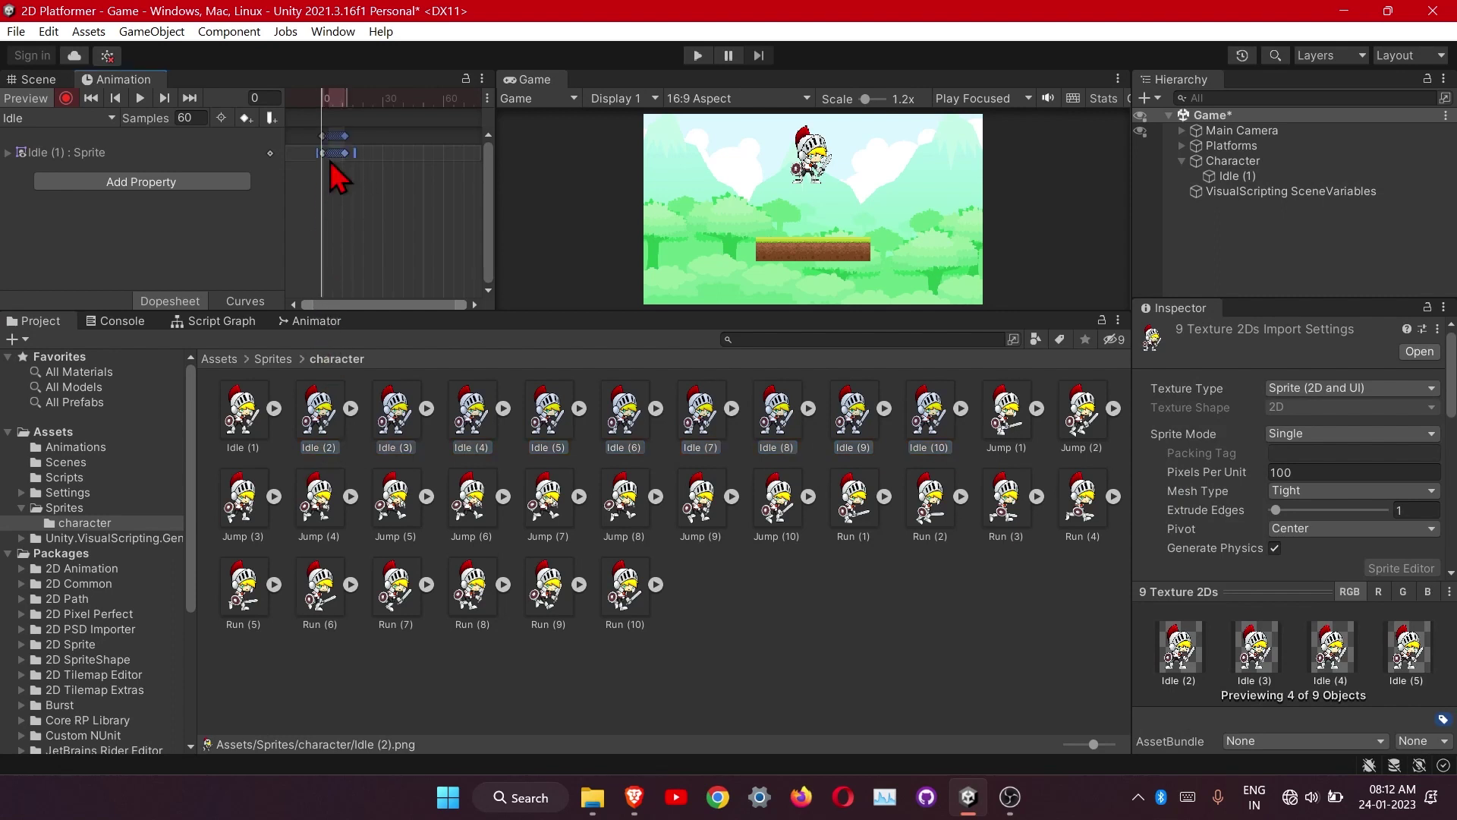
scroll(331, 161, "up", 1)
scroll(331, 162, "up", 3)
scroll(324, 173, "up", 3)
scroll(324, 172, "up", 1)
left_click_drag(363, 151, 331, 159)
left_click(365, 178)
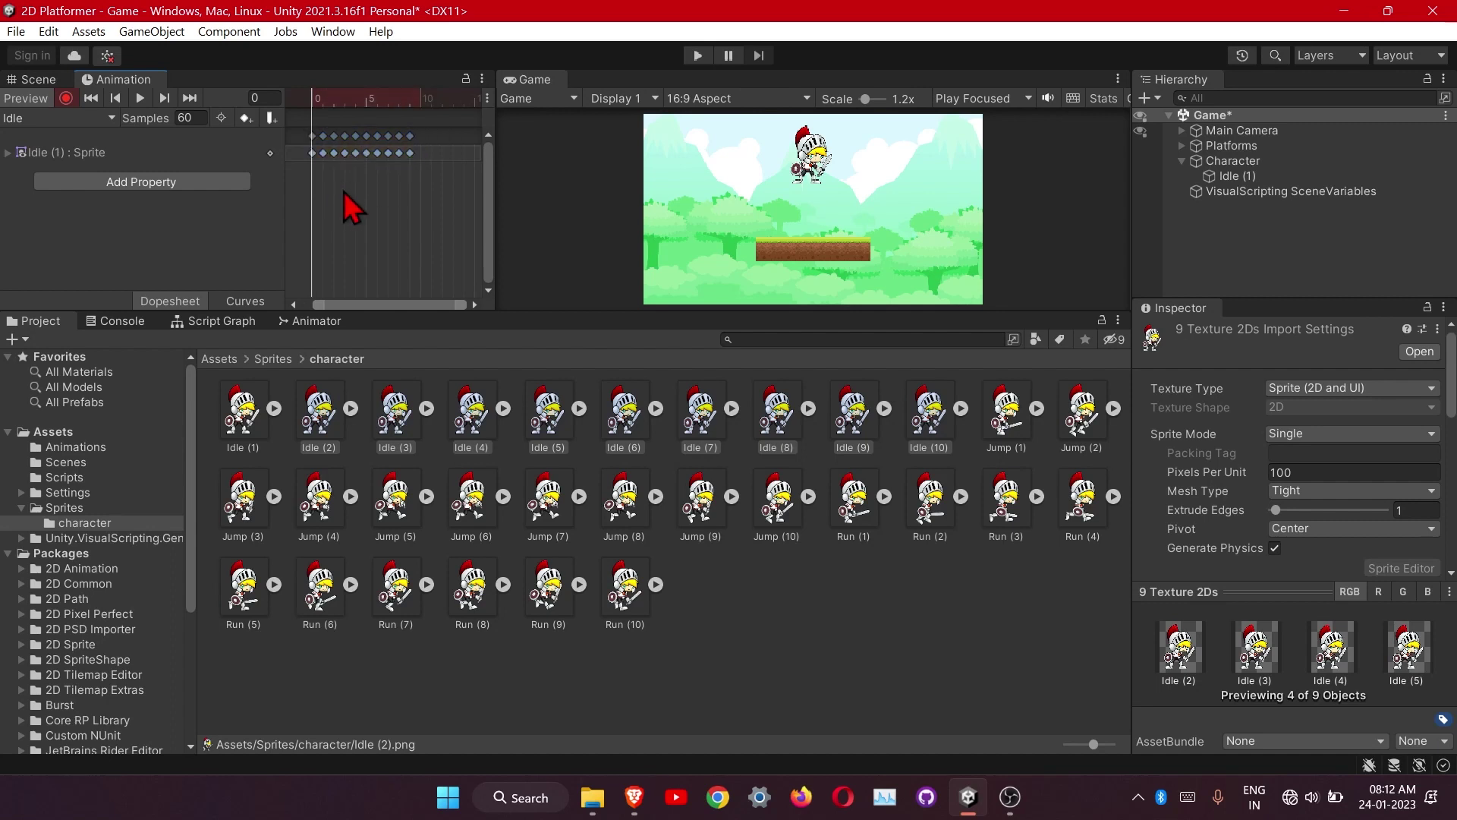
Turn off recording, play the Idle preview, and enlarge the Game view.
left_click(67, 99)
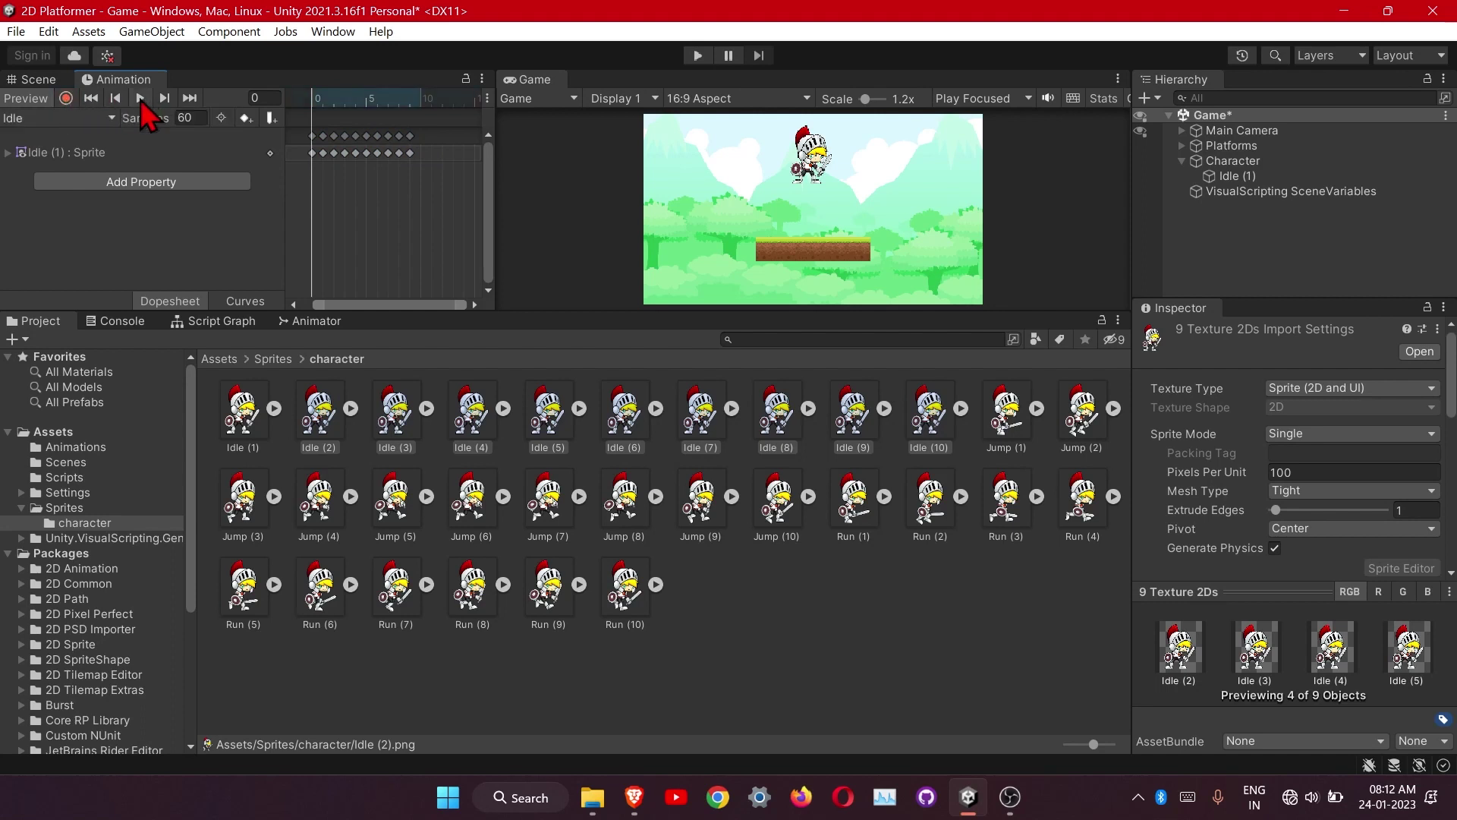
left_click(140, 100)
scroll(843, 209, "up", 2)
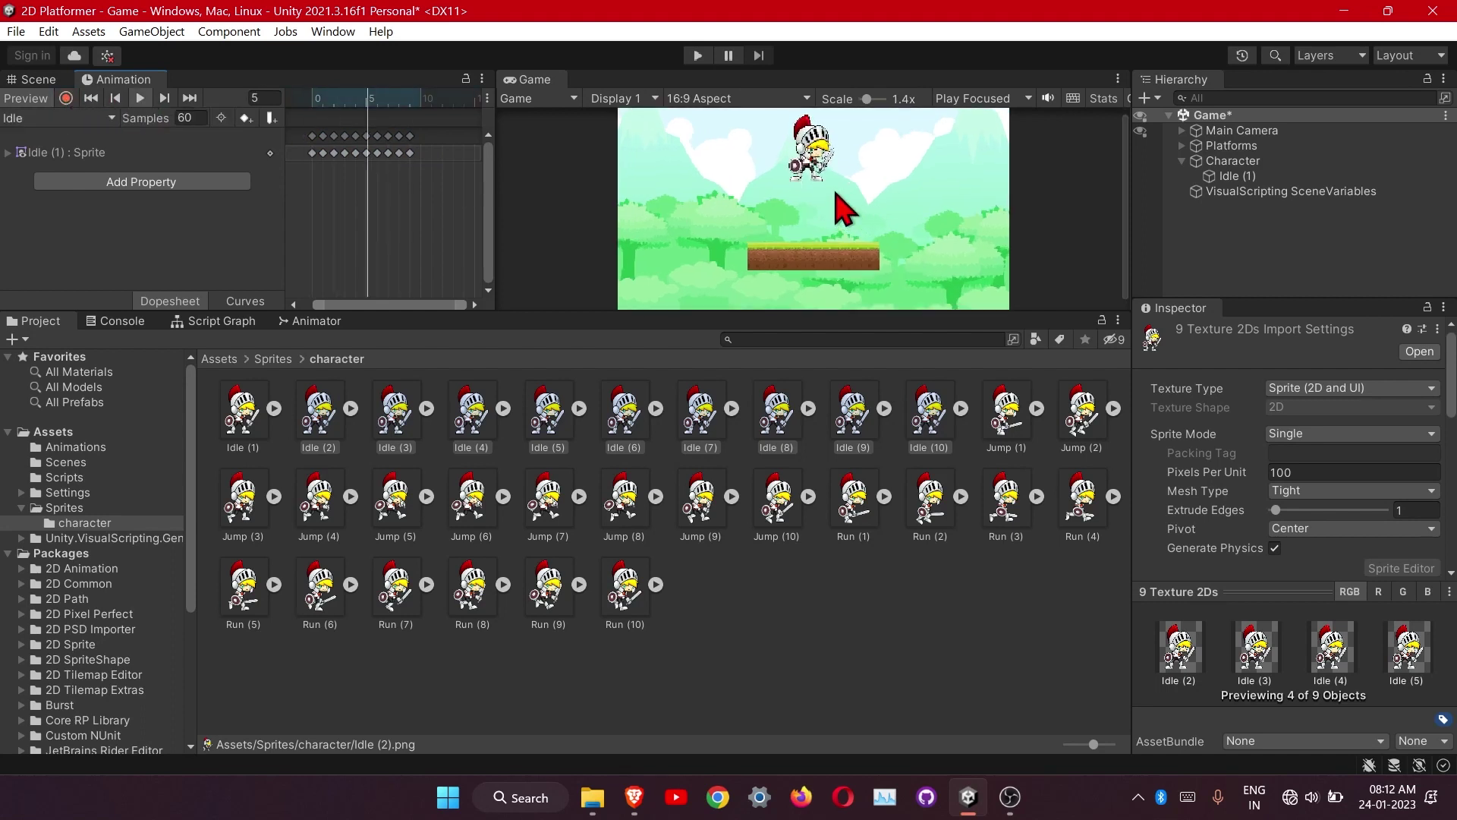
scroll(836, 193, "up", 6)
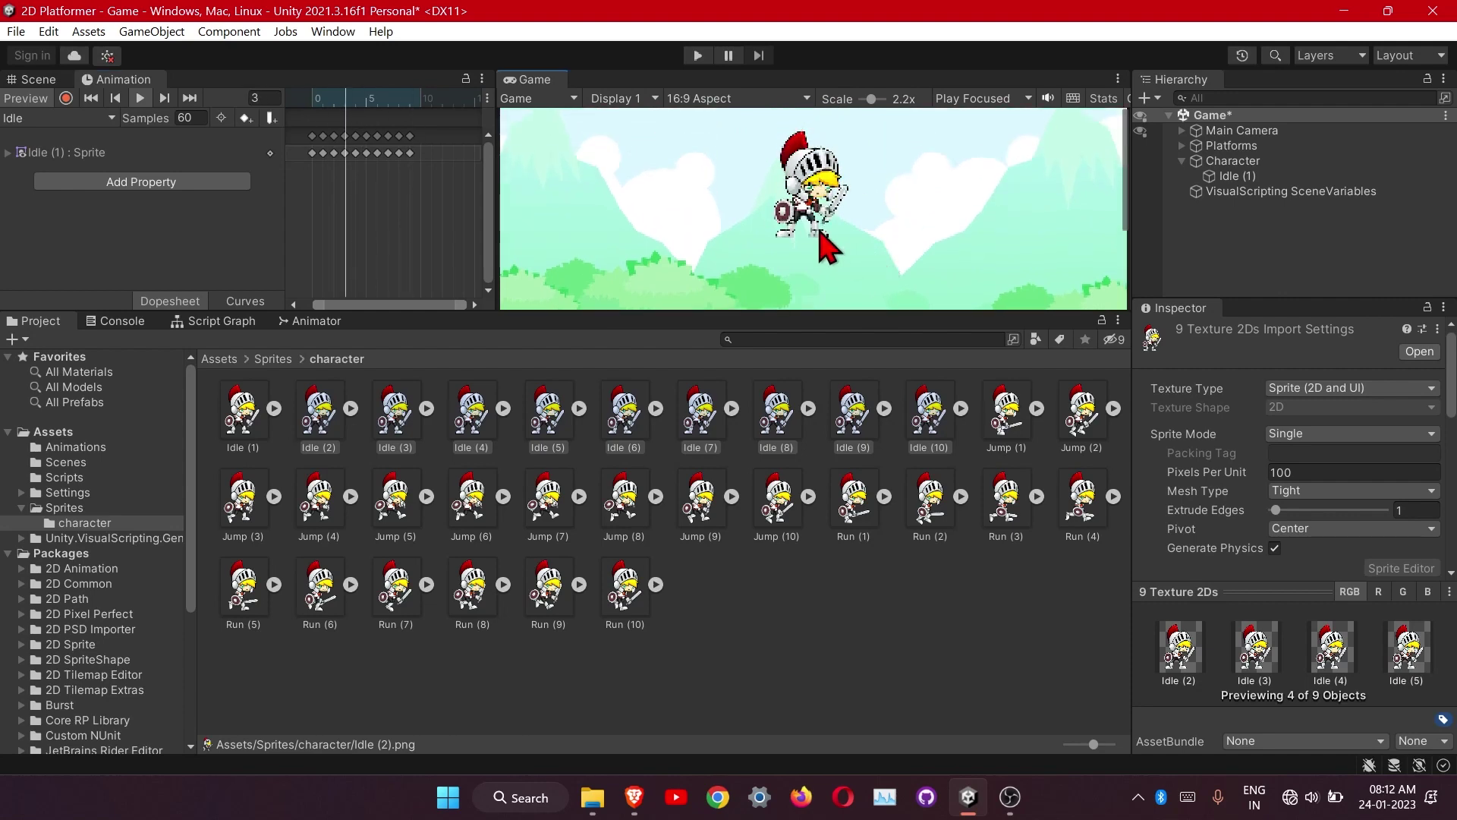
scroll(828, 236, "down", 3)
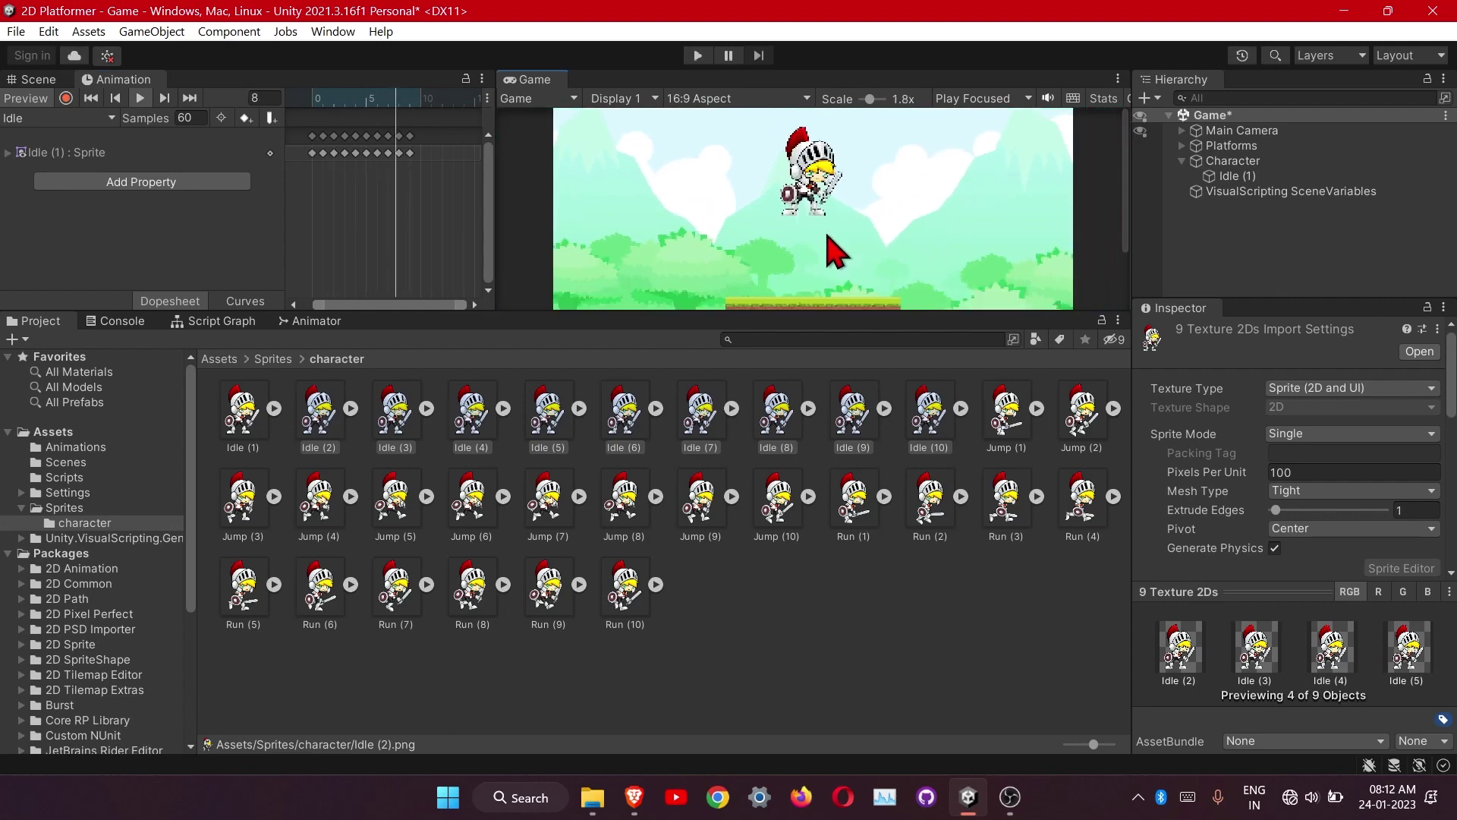
left_click_drag(790, 315, 785, 541)
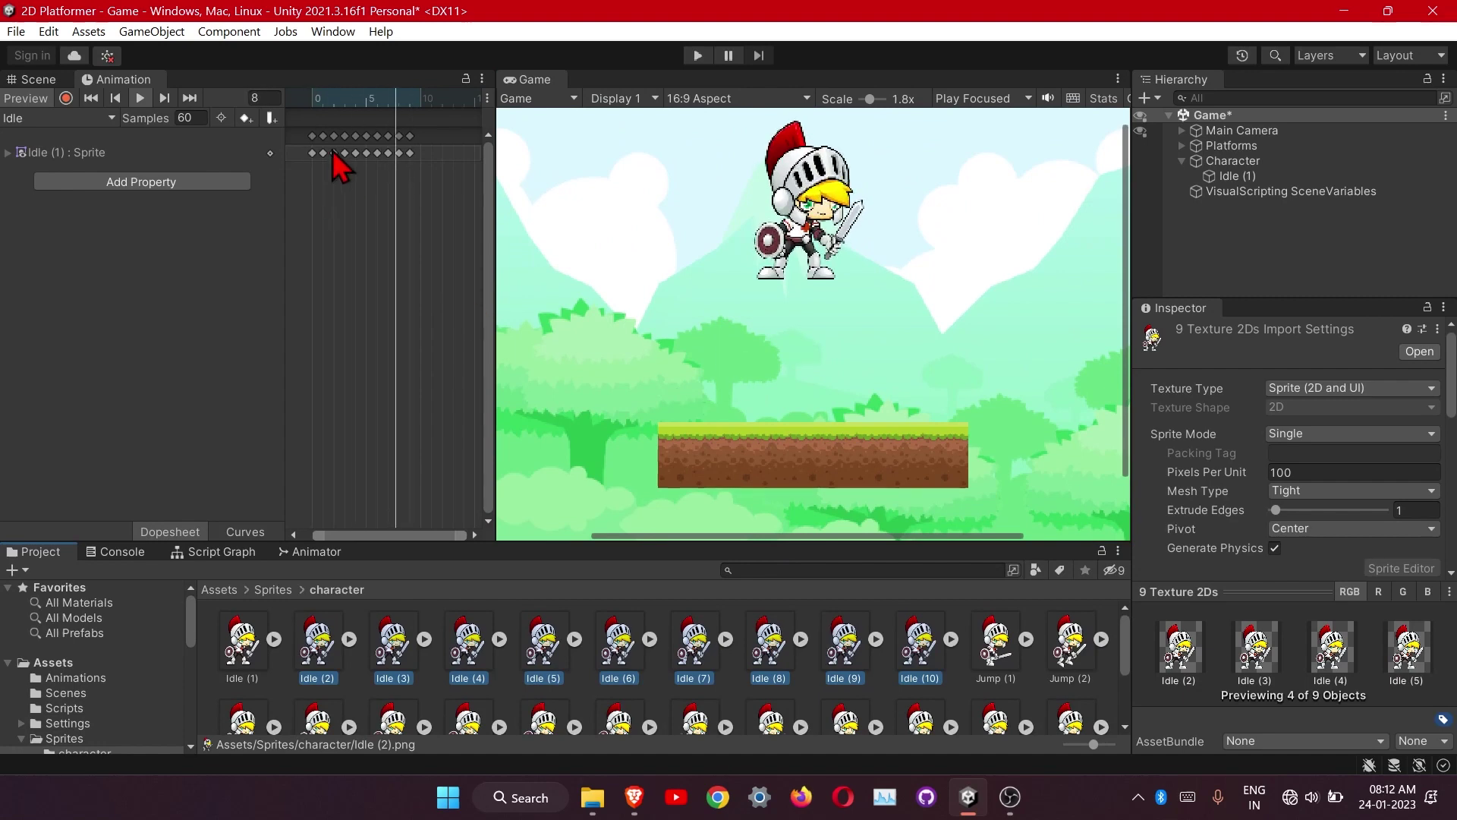
Change the Idle clip's sample rate from 60 to 30 while the preview plays.
left_click(186, 119)
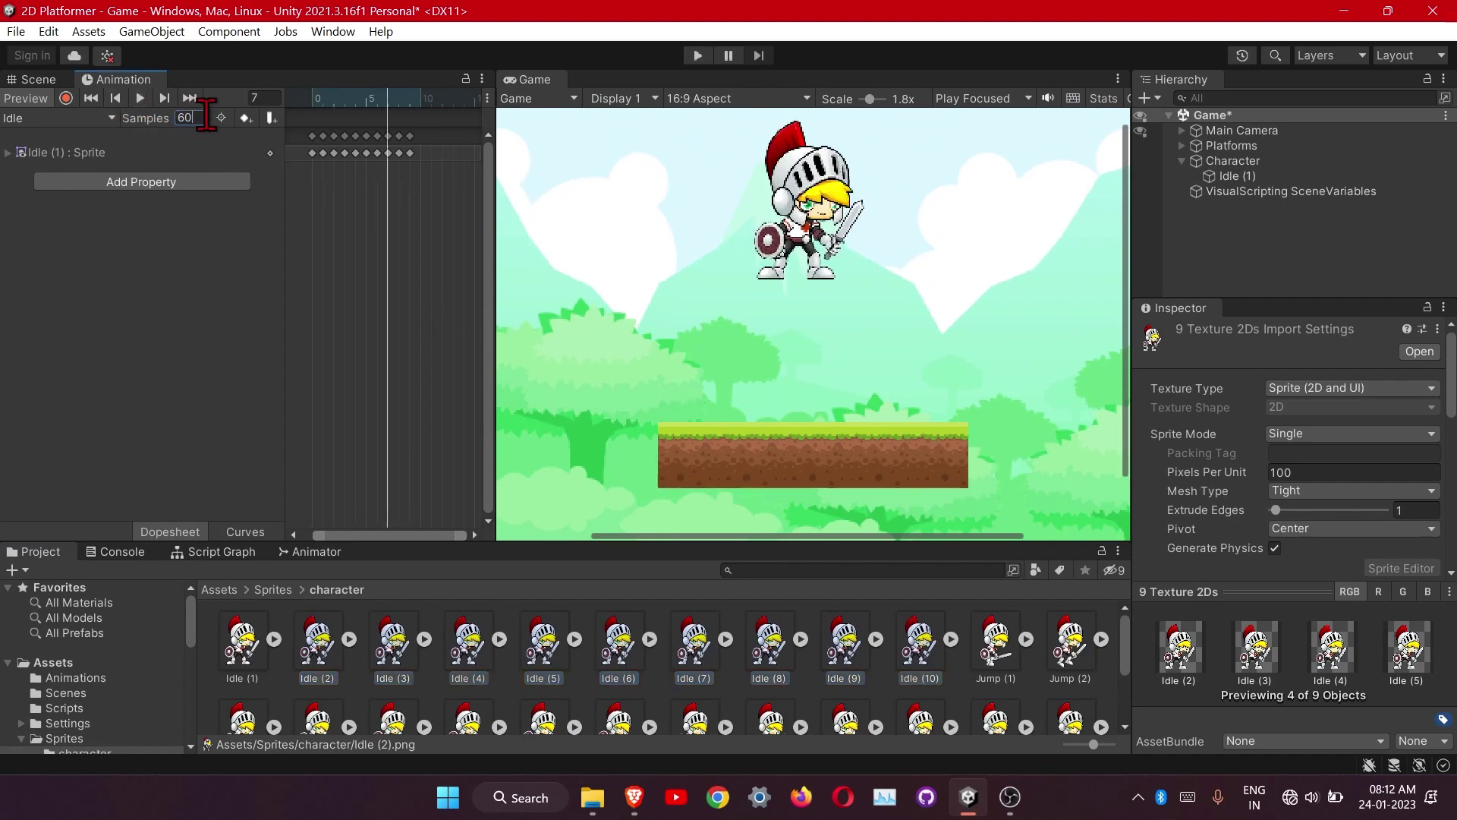
left_click_drag(196, 120, 178, 120)
type("30")
left_click(141, 99)
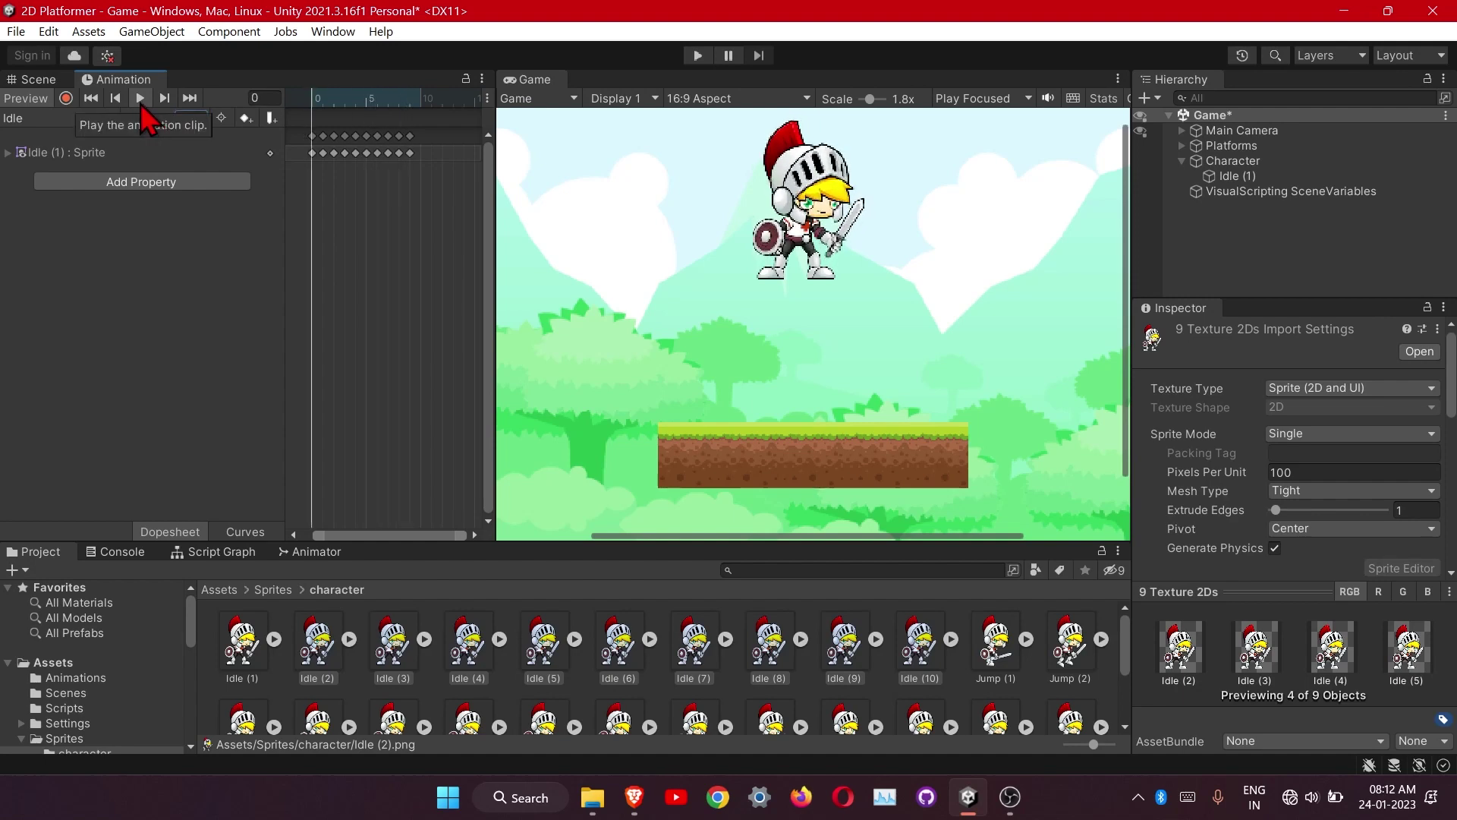
left_click(368, 244)
left_click(201, 119)
type("30")
left_click(332, 356)
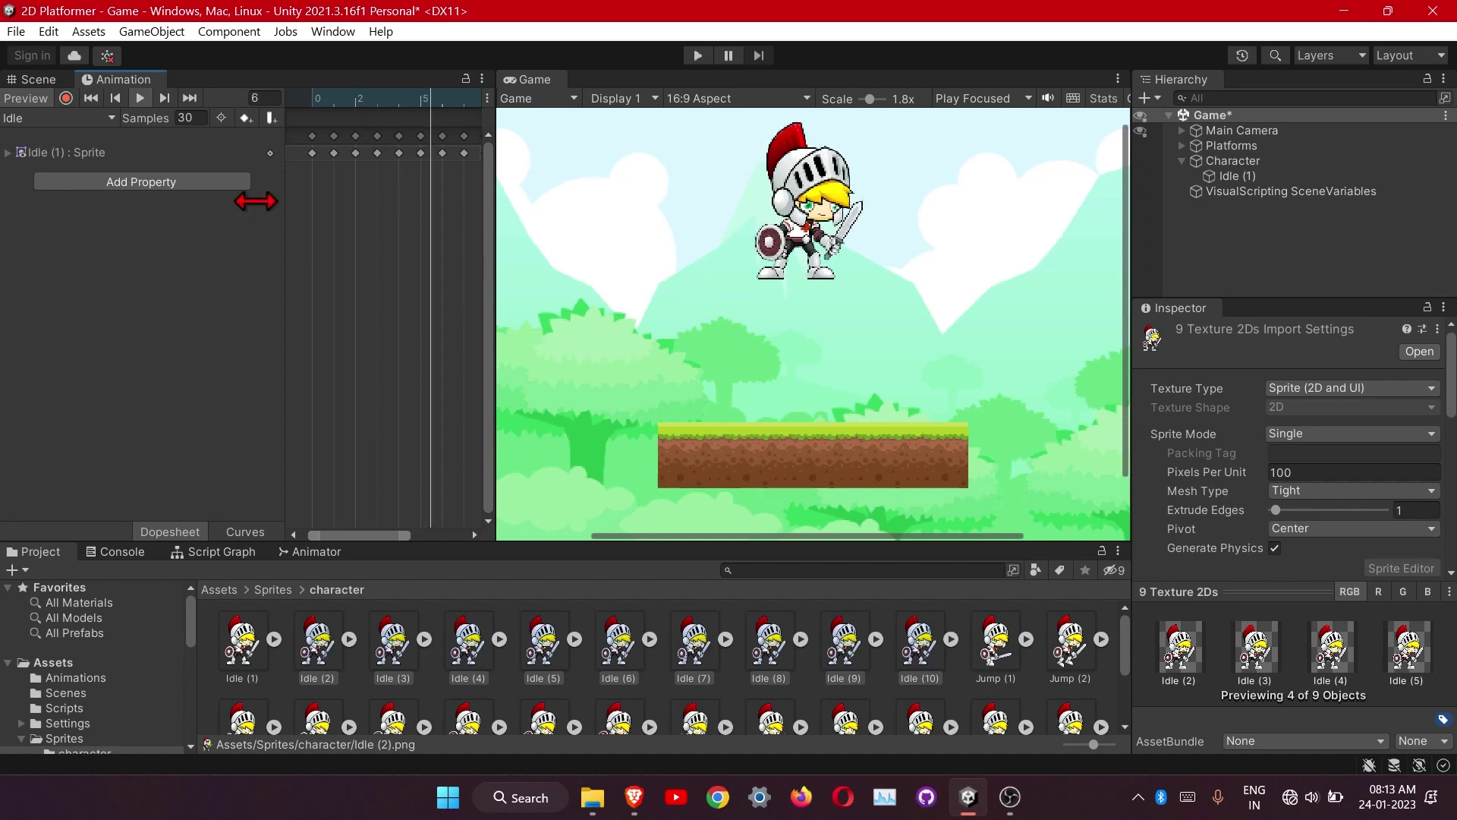
Lower the sample rate to 22.
left_click(203, 117)
type("24")
key("BackSpace")
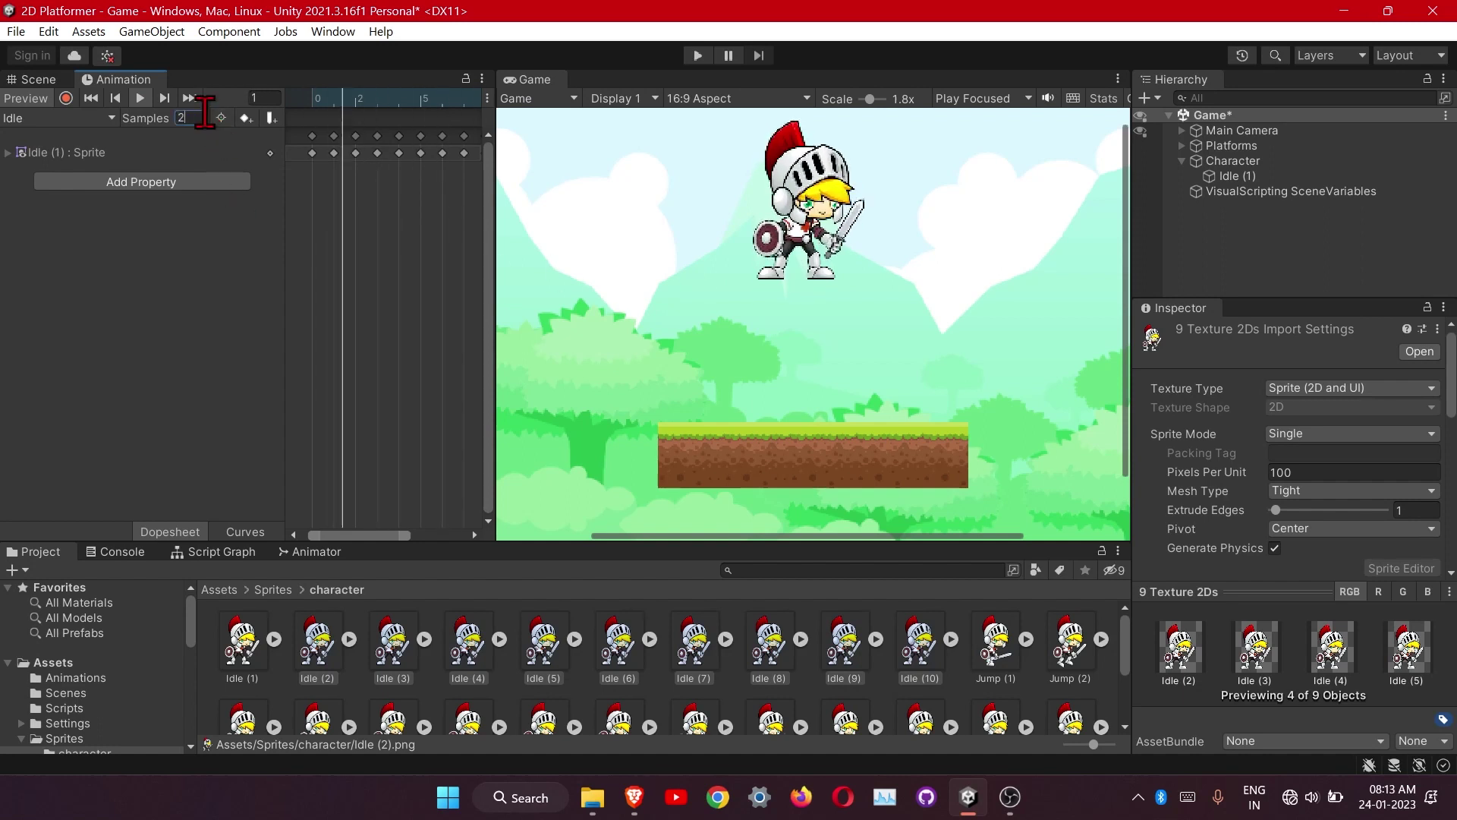
key("Return")
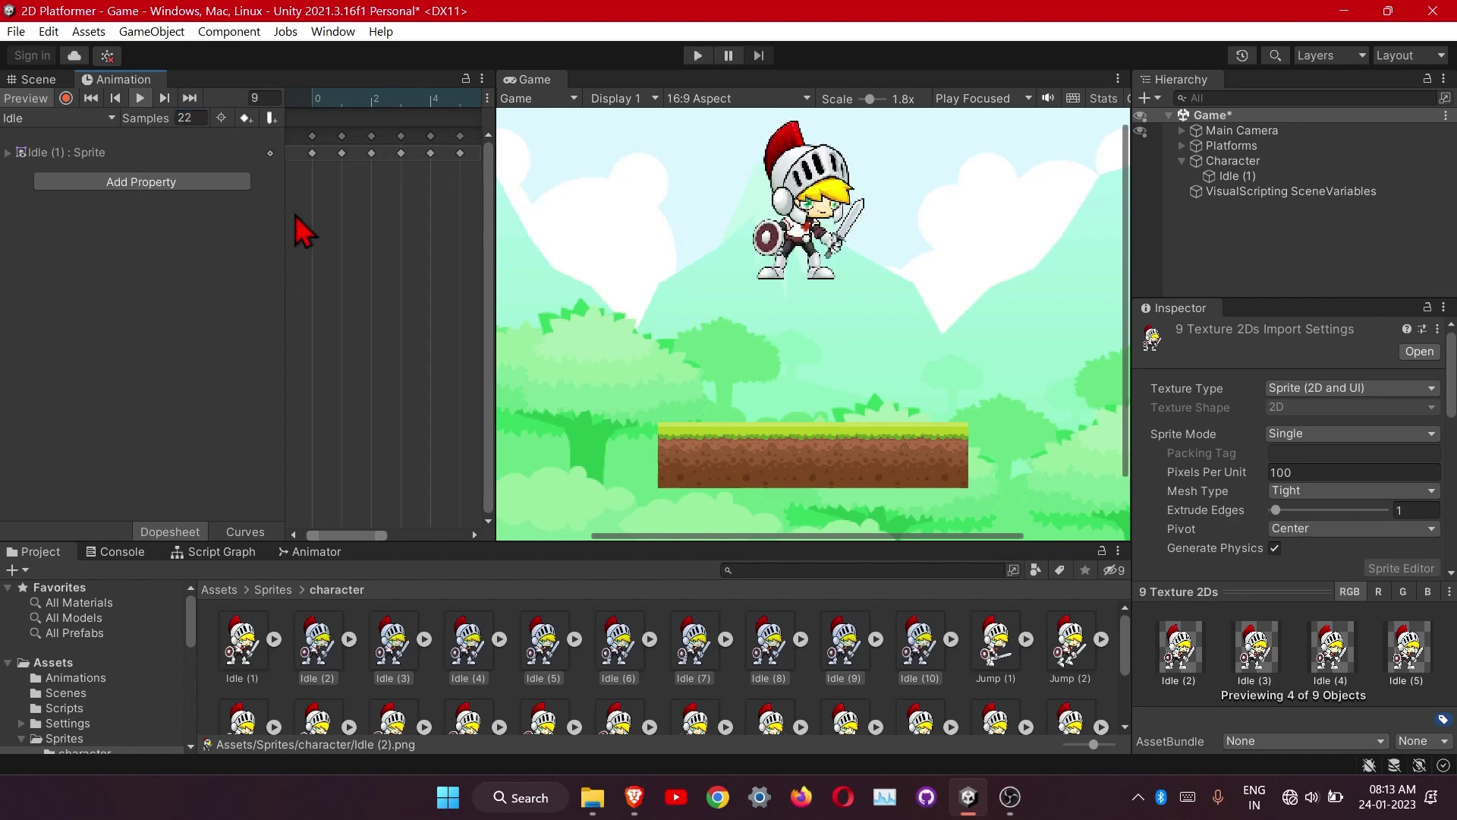